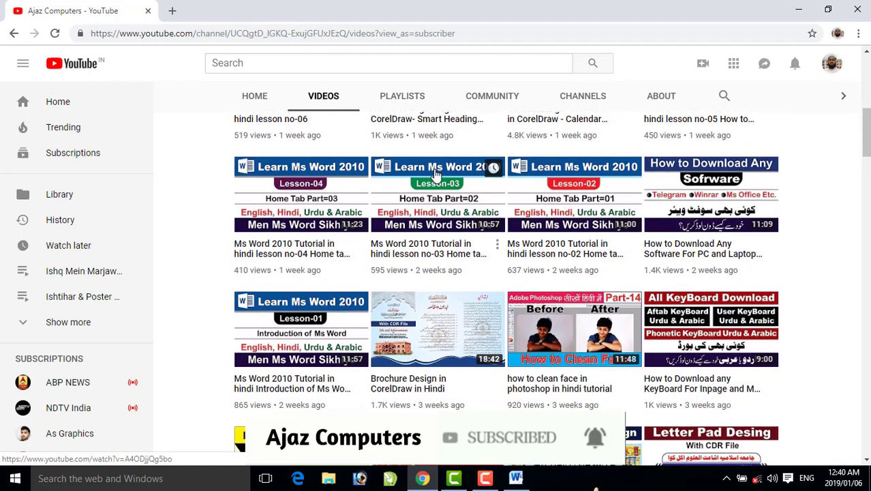
{"action": "scroll", "coordinate": [437, 175], "scroll_direction": "down", "scroll_amount": 2}
{"action": "scroll", "coordinate": [436, 175], "scroll_direction": "down", "scroll_amount": 2}
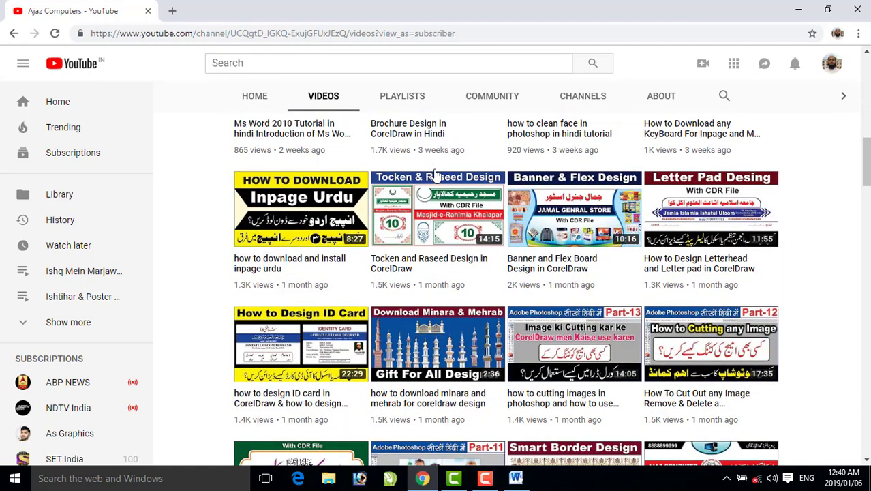
{"action": "scroll", "coordinate": [434, 175], "scroll_direction": "up", "scroll_amount": 6}
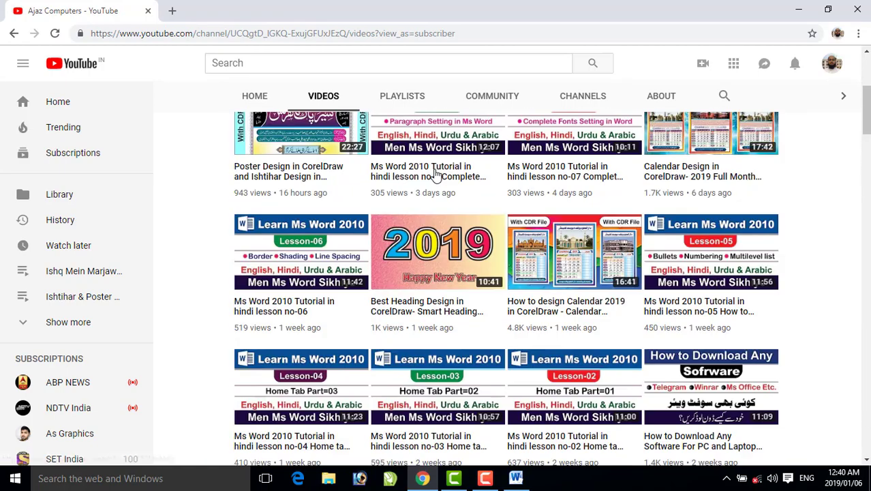
Switch to the Word document, select the address line above the first paragraph and preview the gallery's Quick Styles on it without applying one
{"action": "left_click", "coordinate": [511, 480]}
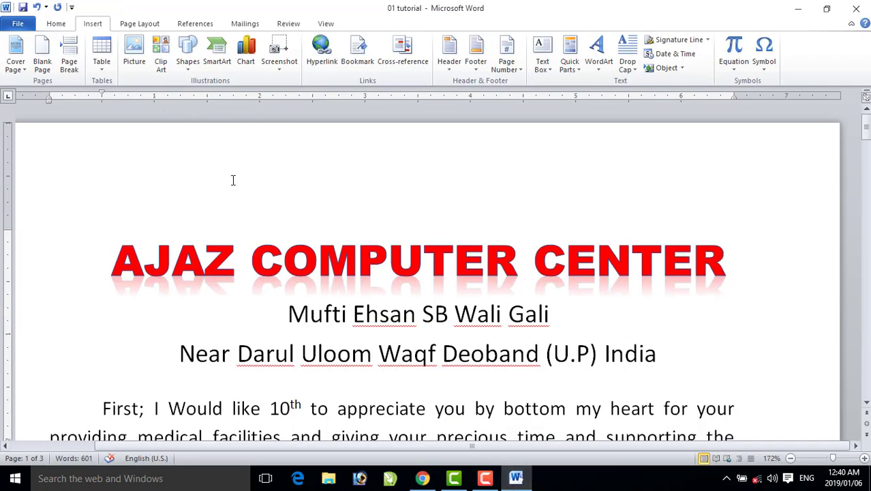
{"action": "left_click", "coordinate": [331, 261]}
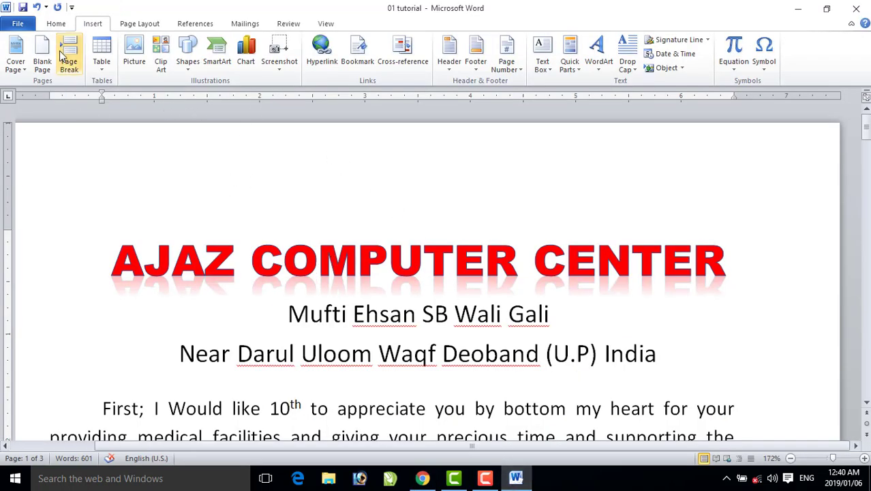
{"action": "left_click", "coordinate": [57, 24]}
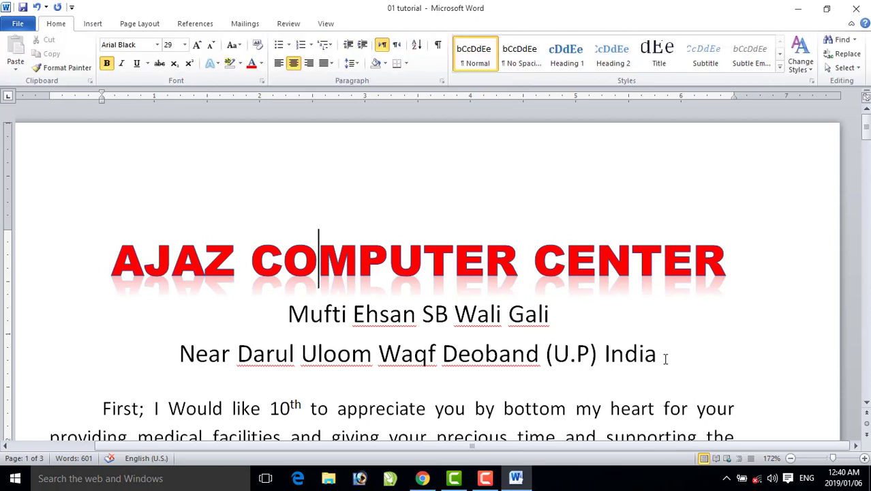
{"action": "left_click_drag", "start_coordinate": [666, 356], "coordinate": [204, 339]}
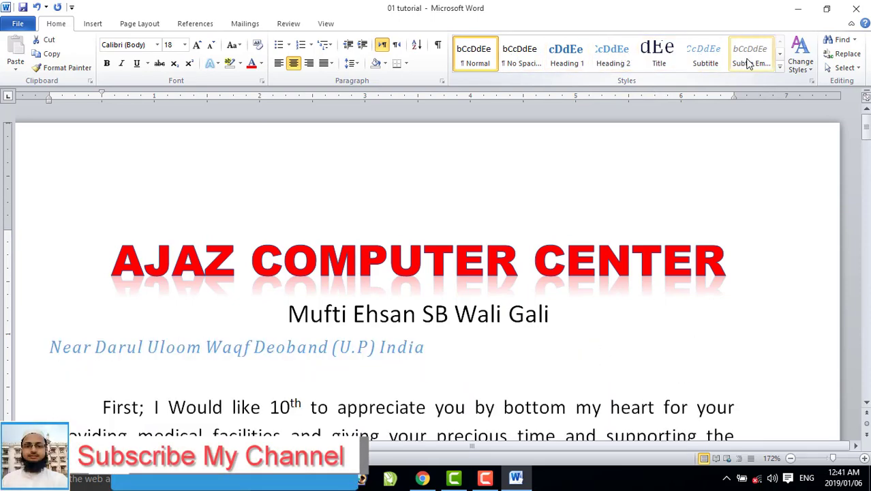
{"action": "left_click", "coordinate": [779, 71]}
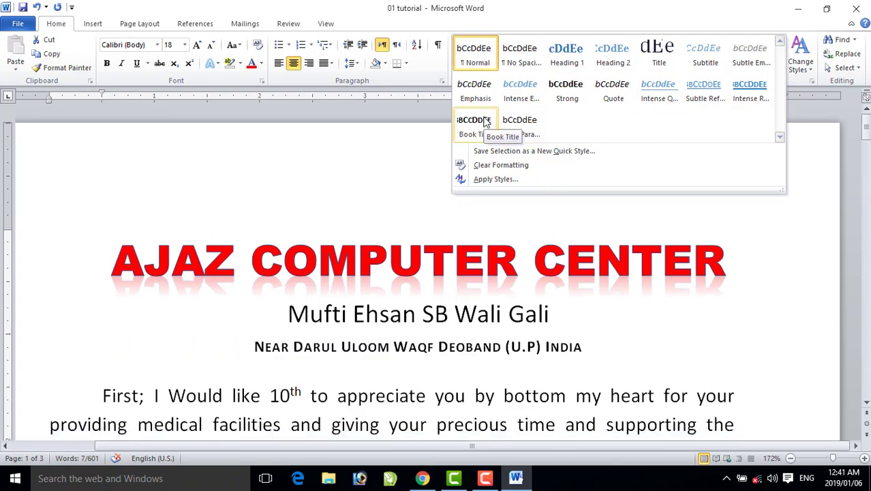
{"action": "left_click", "coordinate": [582, 356]}
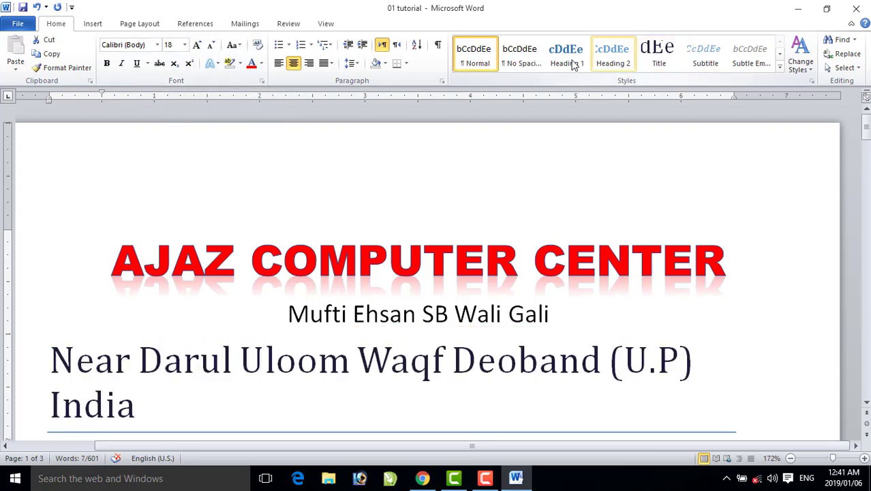
Show the complete list of available styles and close it without applying any
{"action": "left_click", "coordinate": [811, 81]}
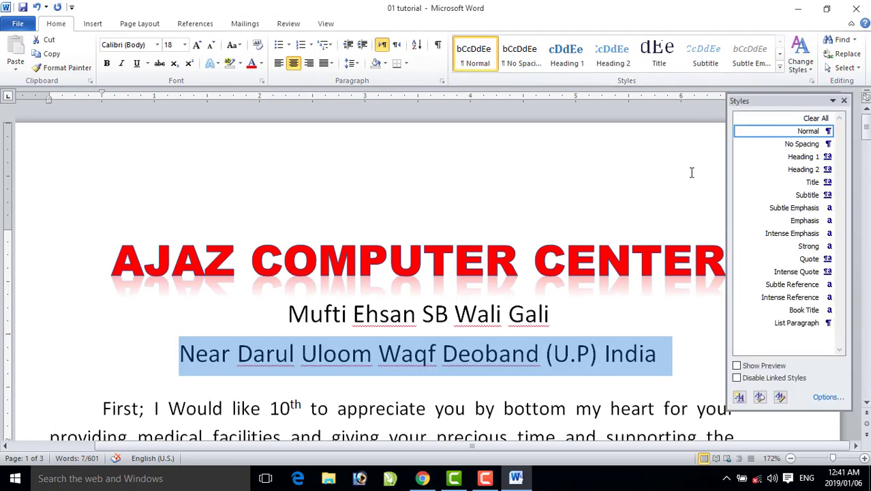
{"action": "left_click", "coordinate": [540, 355]}
{"action": "left_click_drag", "start_coordinate": [657, 353], "coordinate": [675, 354]}
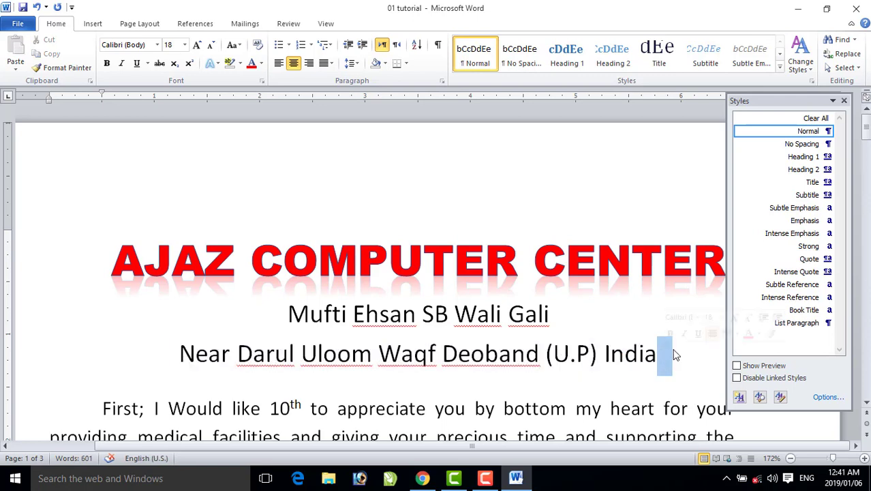
{"action": "left_click", "coordinate": [844, 100]}
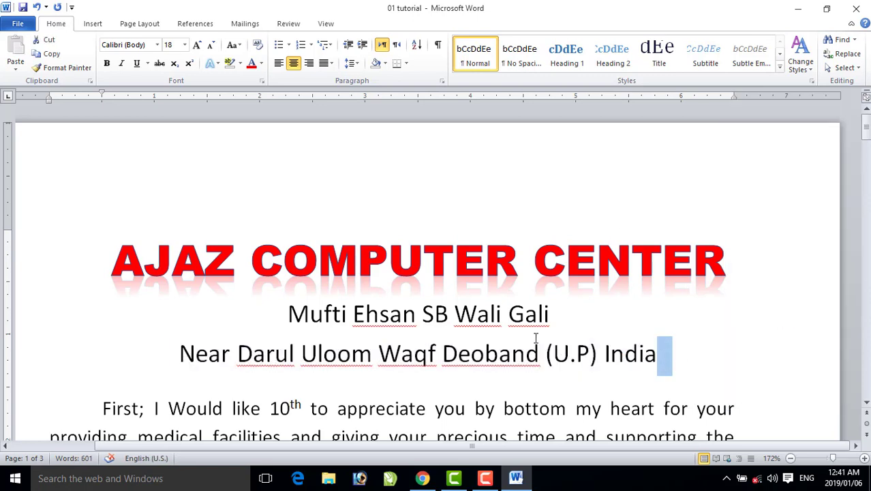
{"action": "left_click_drag", "start_coordinate": [682, 351], "coordinate": [233, 356]}
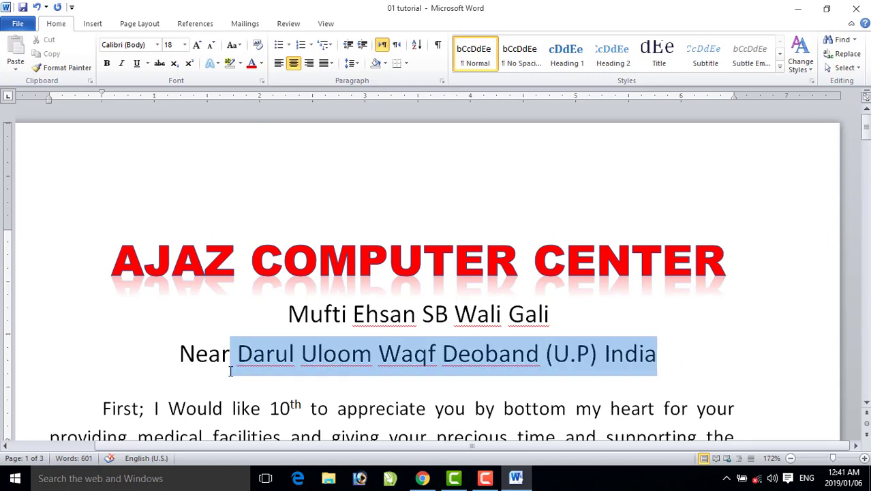
{"action": "left_click", "coordinate": [338, 354]}
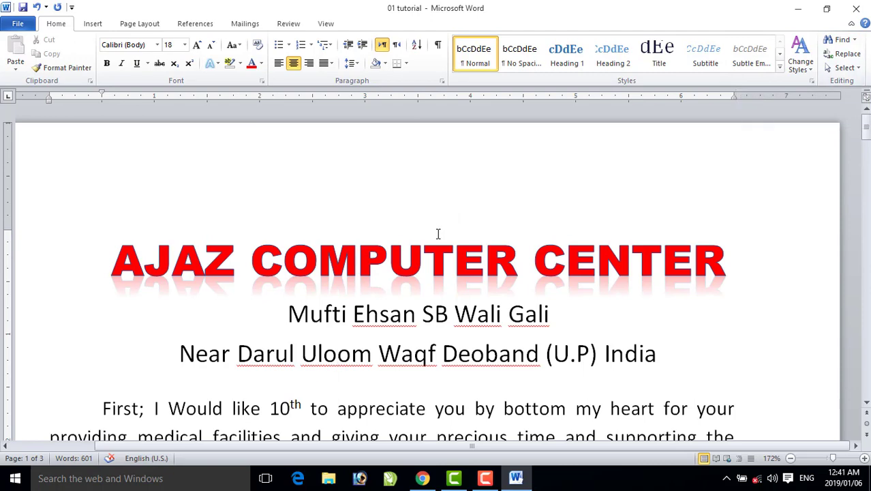
{"action": "scroll", "coordinate": [438, 234], "scroll_direction": "down", "scroll_amount": 3}
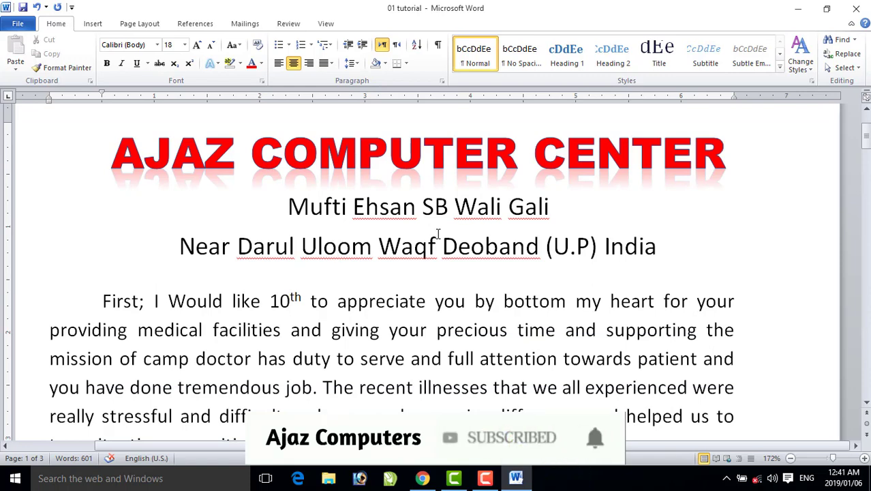
{"action": "scroll", "coordinate": [438, 234], "scroll_direction": "up", "scroll_amount": 3}
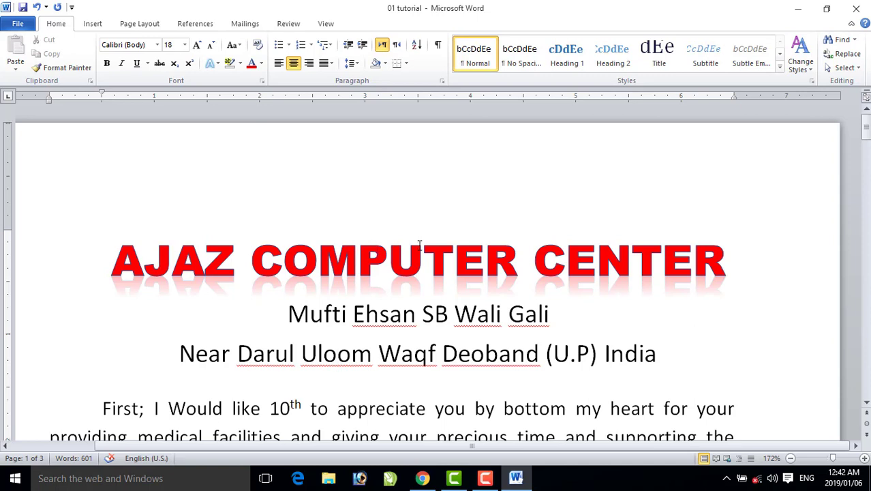
Search the document for the word "time"
{"action": "left_click", "coordinate": [842, 41]}
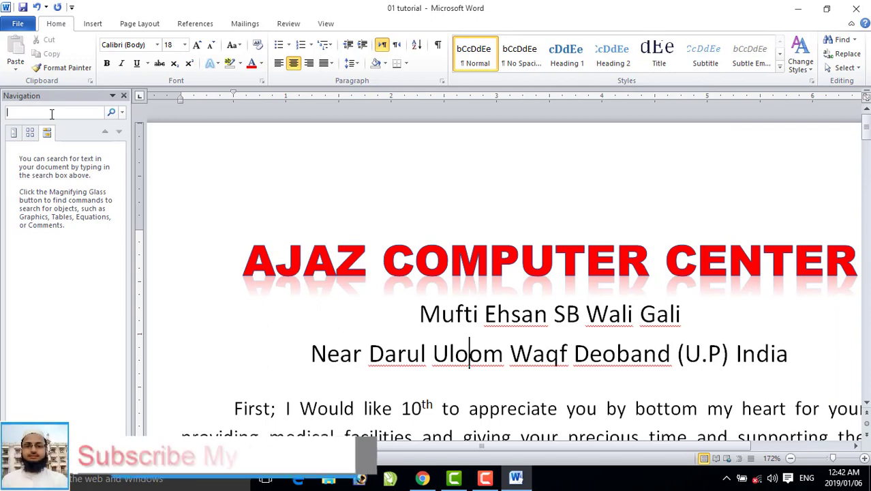
{"action": "type", "text": "t"}
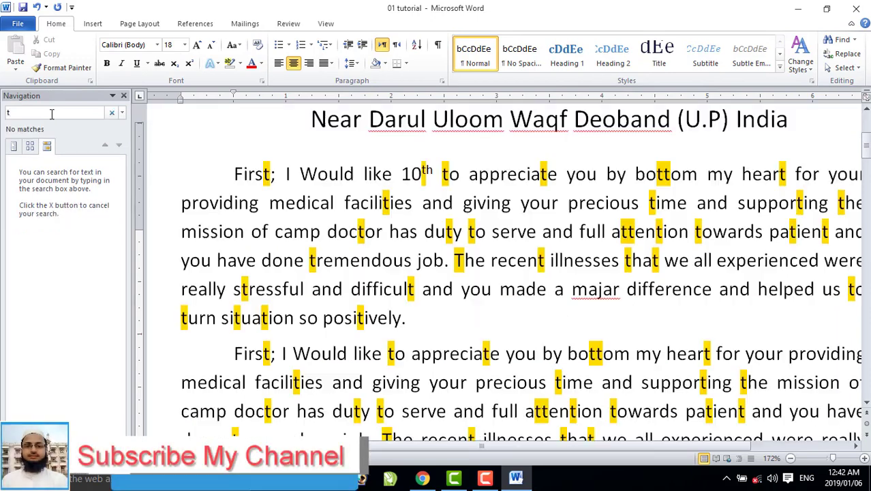
{"action": "type", "text": "ime"}
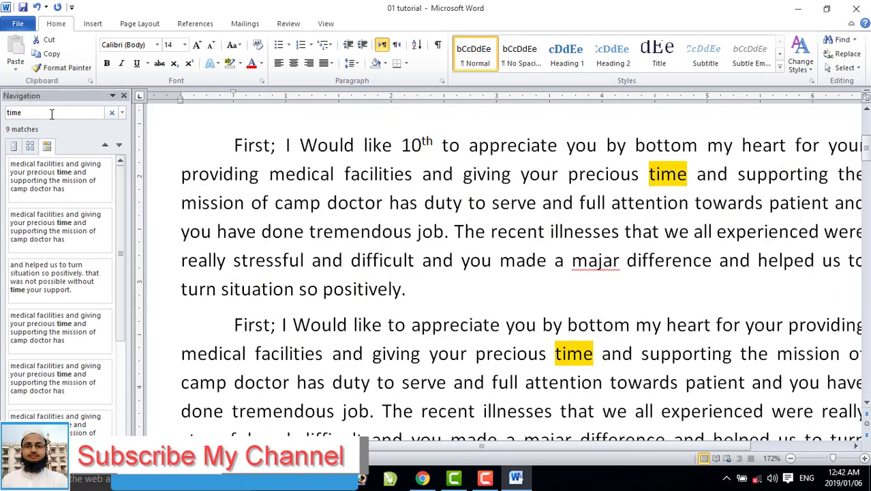
{"action": "scroll", "coordinate": [283, 227], "scroll_direction": "up", "scroll_amount": 3}
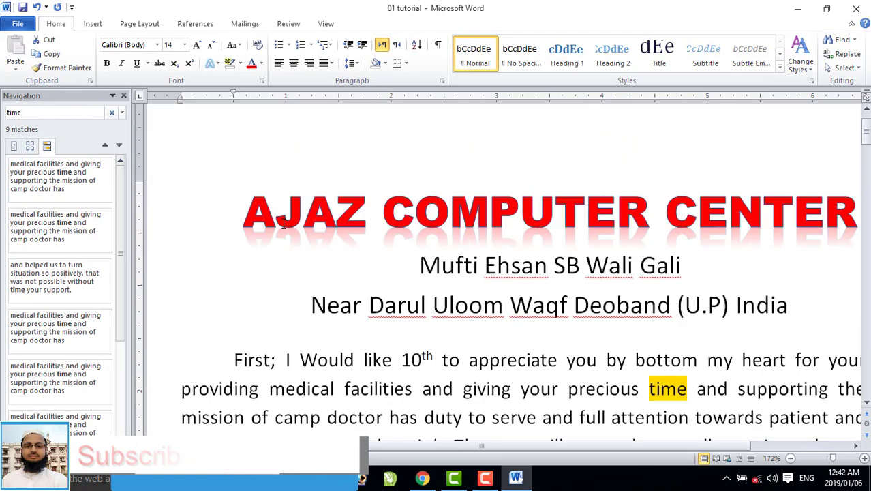
Go to the first, second and third occurrences of "time" from the search results
{"action": "left_click", "coordinate": [53, 189]}
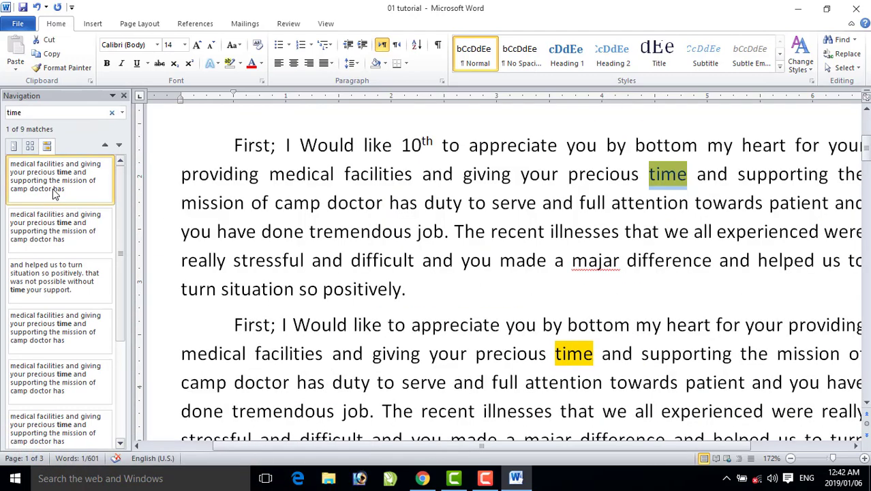
{"action": "left_click", "coordinate": [52, 236]}
{"action": "left_click", "coordinate": [59, 287]}
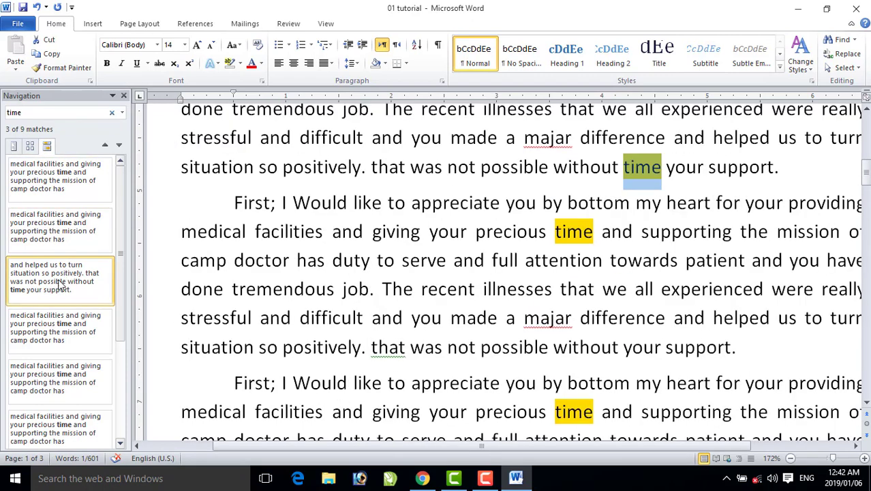
{"action": "left_click_drag", "start_coordinate": [118, 205], "coordinate": [124, 182]}
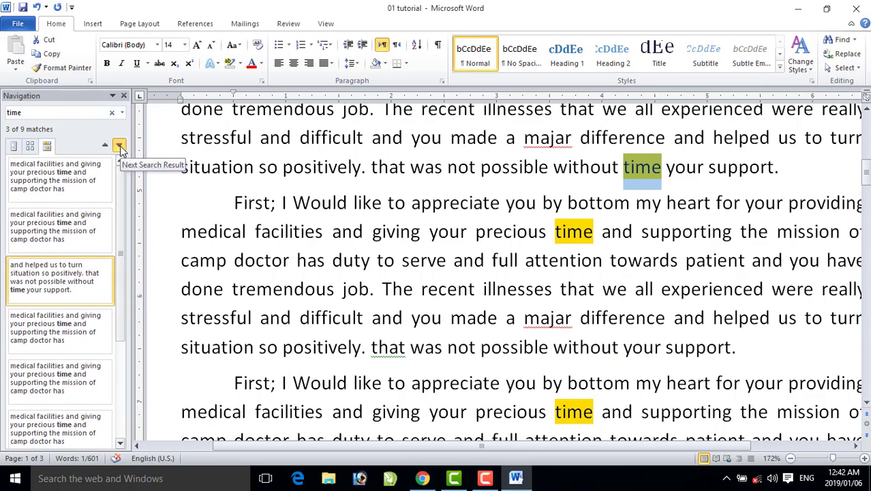
Advance one by one through the remaining "time" matches, wrap around to the first and continue four matches further
{"action": "left_click", "coordinate": [120, 147]}
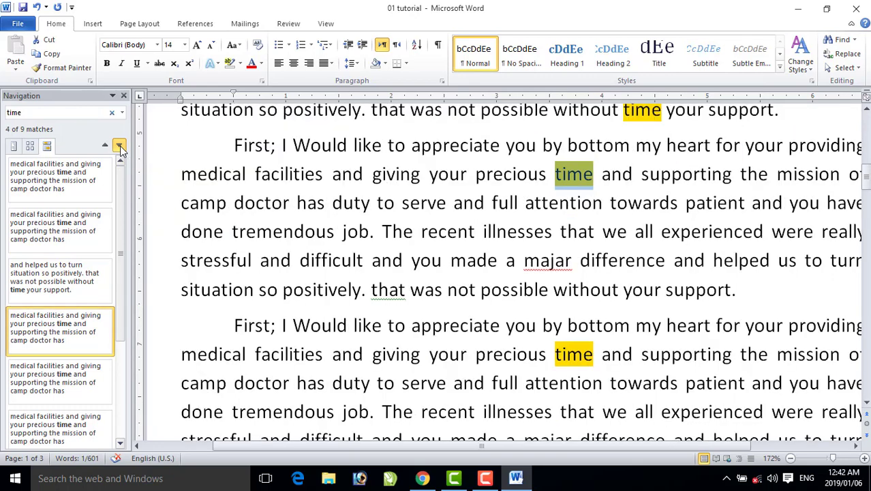
{"action": "left_click", "coordinate": [120, 147]}
{"action": "left_click", "coordinate": [120, 148]}
{"action": "left_click", "coordinate": [120, 147]}
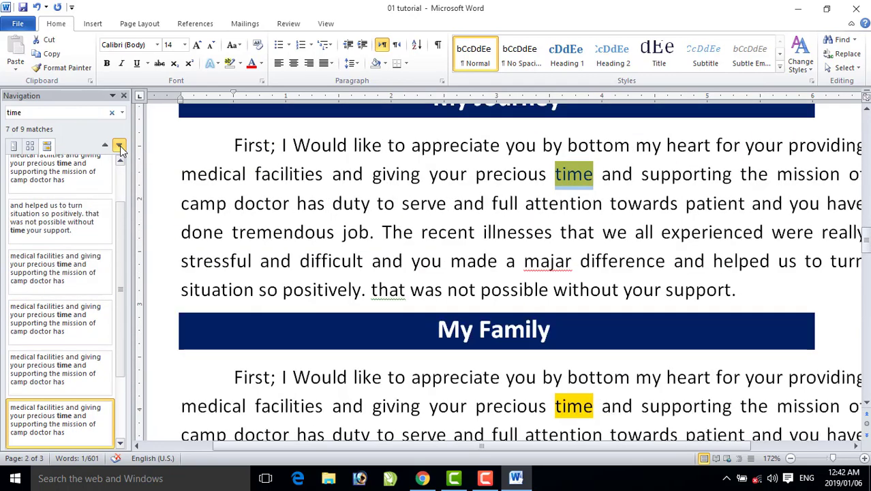
{"action": "left_click", "coordinate": [120, 147]}
{"action": "left_click", "coordinate": [120, 147]}
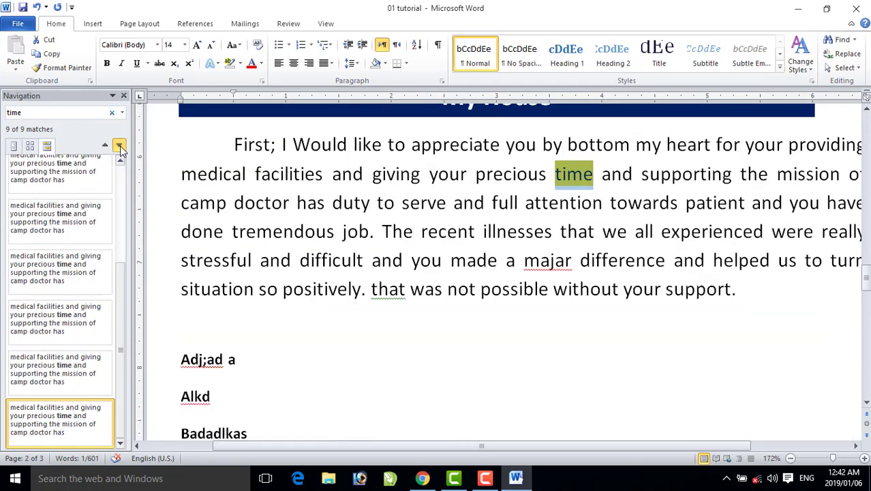
{"action": "left_click", "coordinate": [120, 148]}
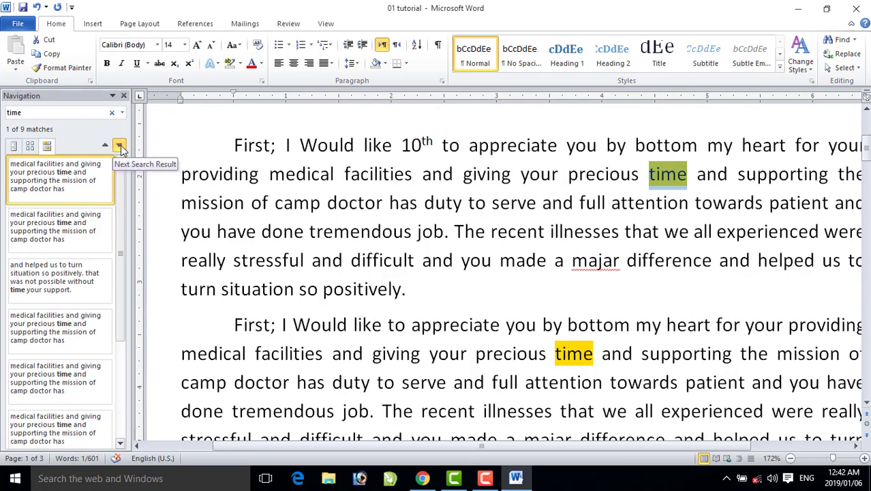
{"action": "left_click", "coordinate": [120, 146]}
{"action": "left_click", "coordinate": [120, 146]}
{"action": "left_click", "coordinate": [120, 146]}
{"action": "left_click", "coordinate": [120, 146]}
Go back four "time" matches to the first occurrence and close the document search
{"action": "left_click", "coordinate": [105, 146]}
{"action": "left_click", "coordinate": [105, 146]}
{"action": "left_click", "coordinate": [106, 146]}
{"action": "left_click", "coordinate": [106, 146]}
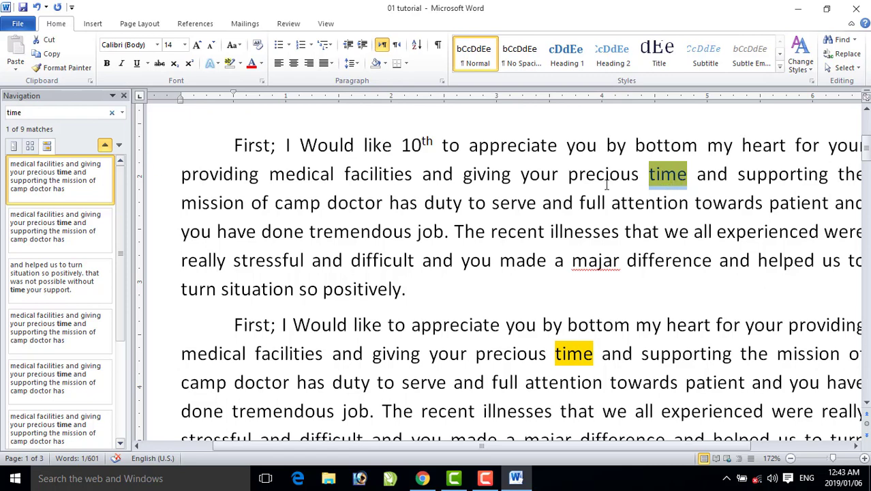
{"action": "left_click", "coordinate": [123, 98]}
{"action": "scroll", "coordinate": [400, 235], "scroll_direction": "up", "scroll_amount": 3}
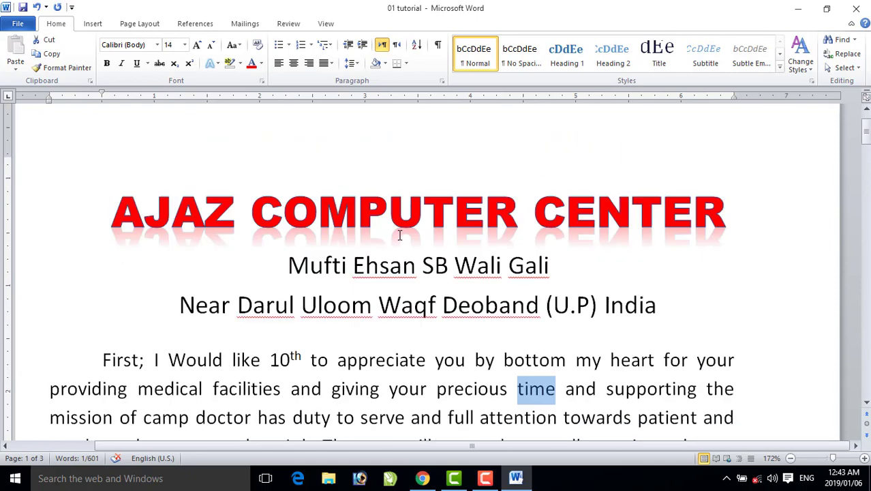
{"action": "scroll", "coordinate": [400, 235], "scroll_direction": "down", "scroll_amount": 3}
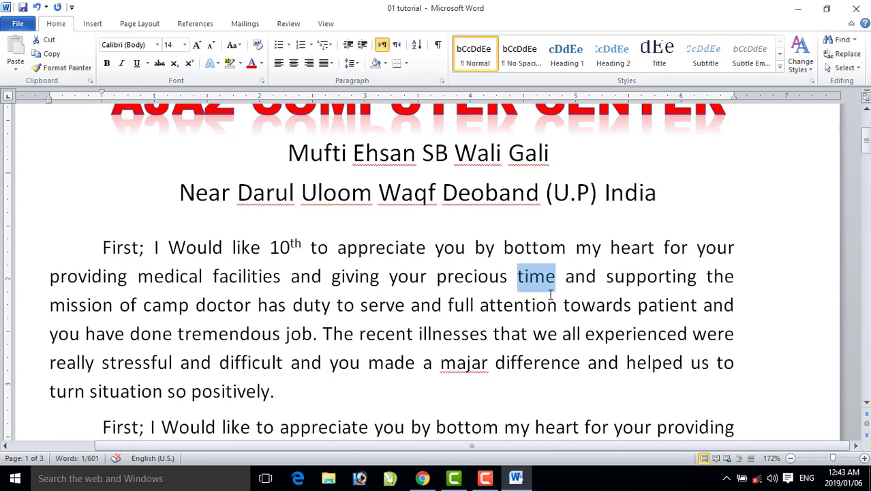
{"action": "left_click", "coordinate": [550, 297]}
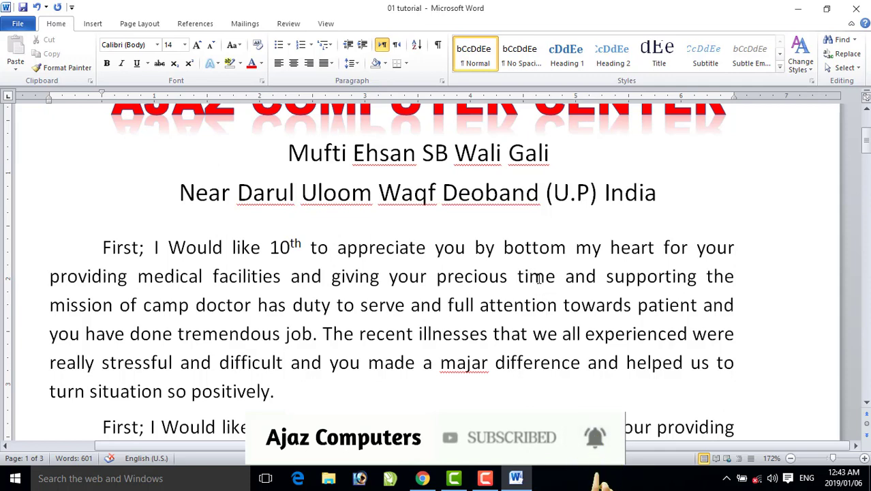
{"action": "double_click", "coordinate": [539, 278]}
{"action": "left_click", "coordinate": [502, 277]}
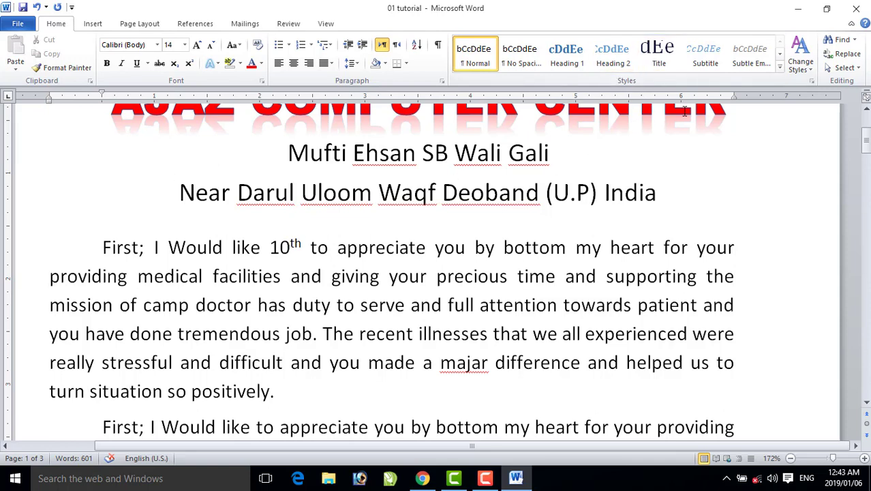
Open Find and Replace for replacing text, move the dialog off the first paragraph's "time" and enter "time" as the search text
{"action": "left_click", "coordinate": [843, 56]}
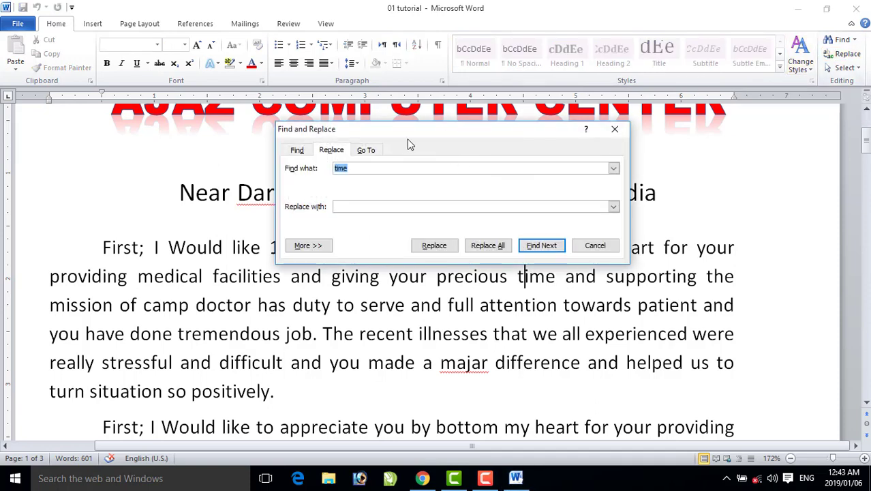
{"action": "left_click_drag", "start_coordinate": [406, 141], "coordinate": [179, 174]}
{"action": "left_click", "coordinate": [126, 200]}
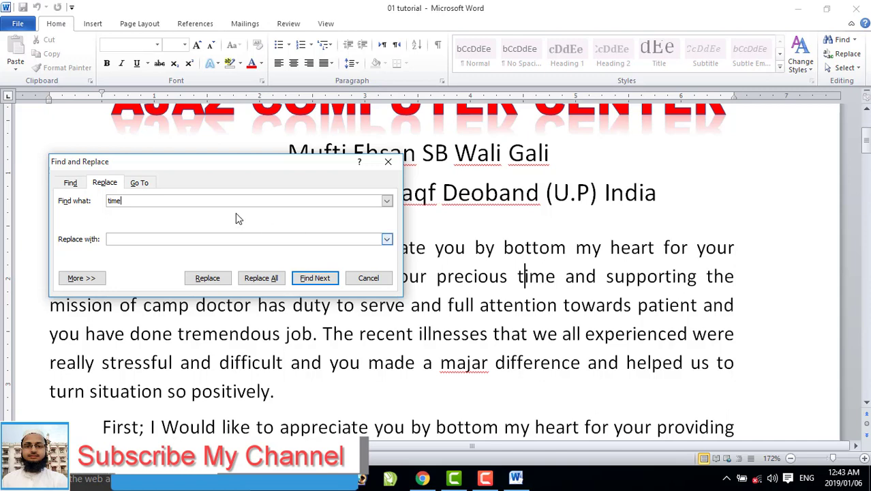
{"action": "double_click", "coordinate": [134, 200]}
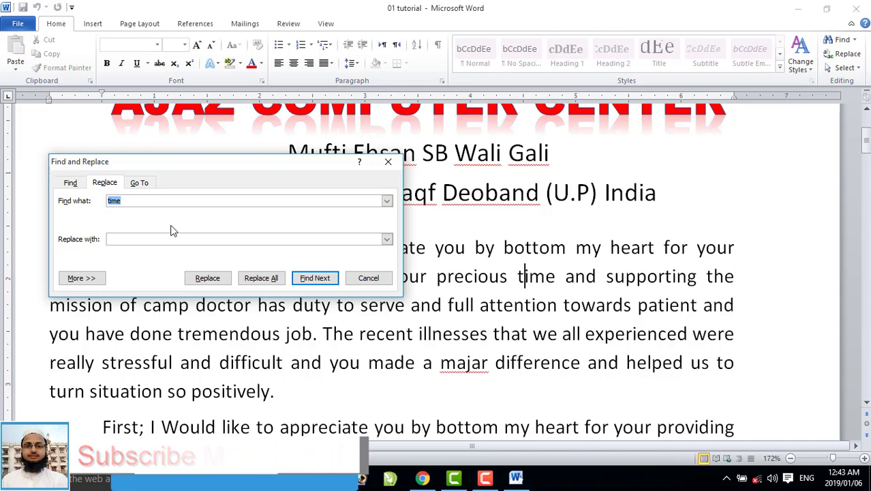
{"action": "type", "text": "time"}
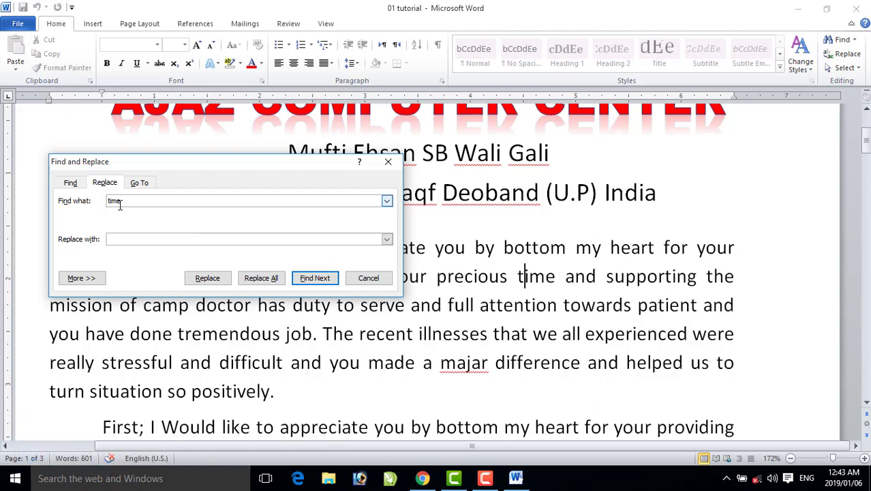
Replace every "time" in the document with "tone" and close Find and Replace
{"action": "left_click", "coordinate": [120, 238]}
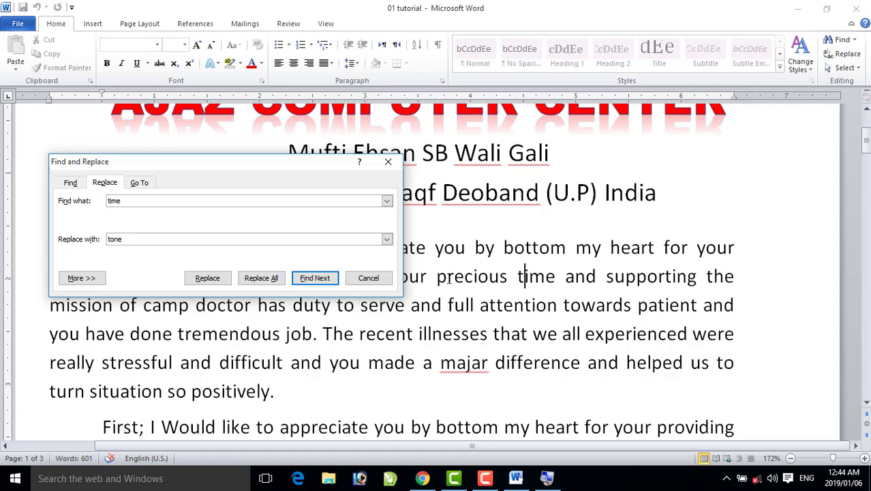
{"action": "left_click", "coordinate": [261, 279]}
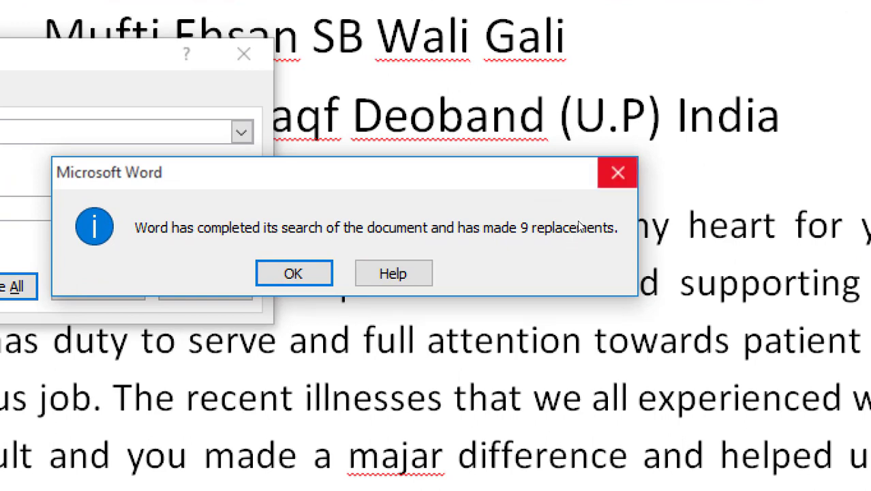
{"action": "left_click", "coordinate": [618, 176]}
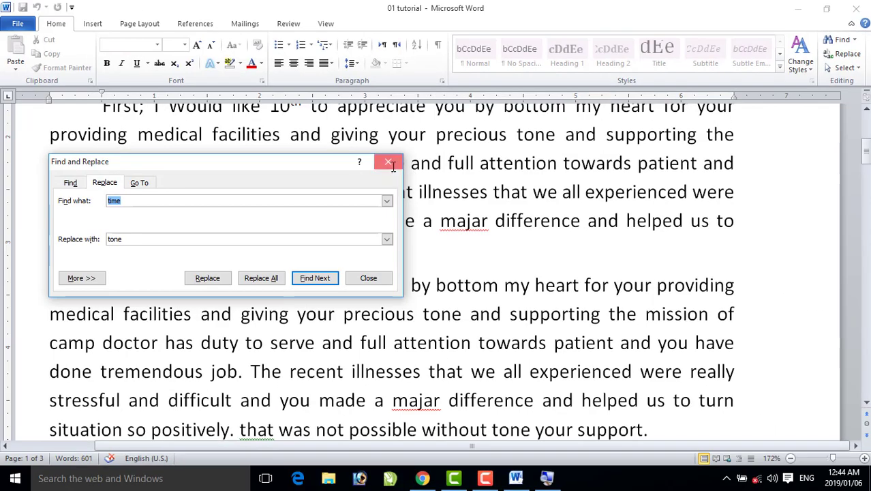
{"action": "left_click", "coordinate": [402, 167]}
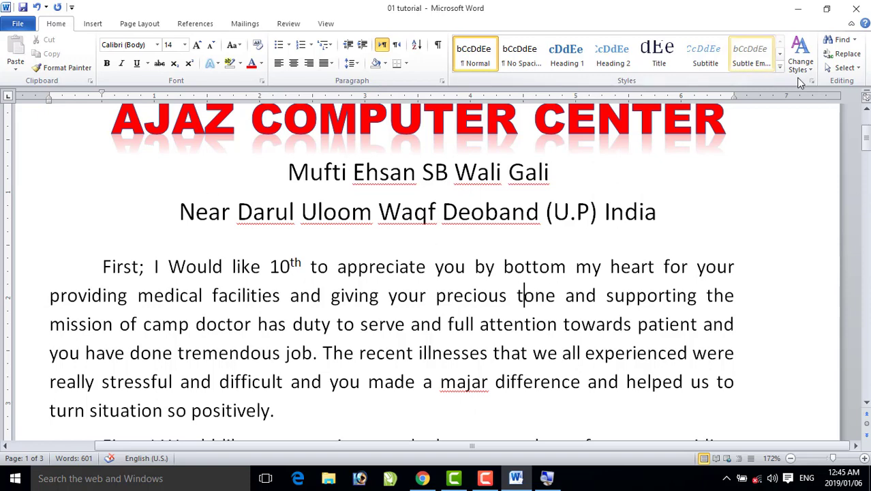
{"action": "left_click", "coordinate": [853, 71]}
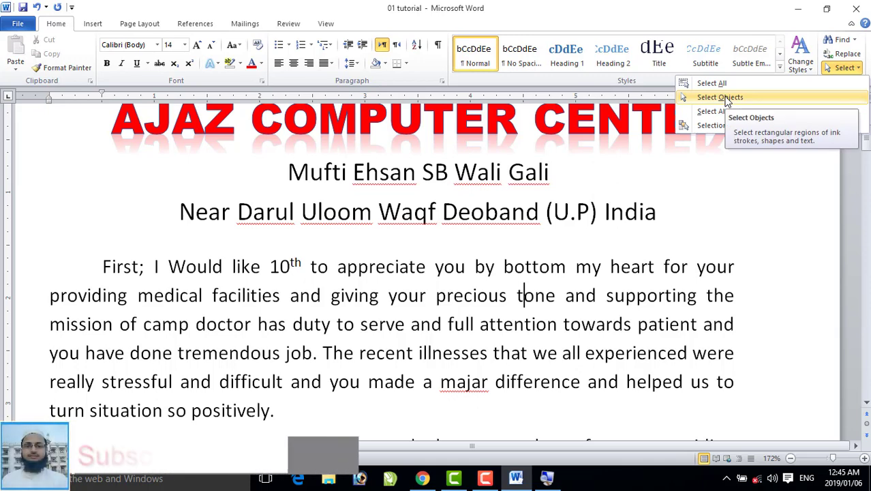
{"action": "left_click", "coordinate": [605, 267]}
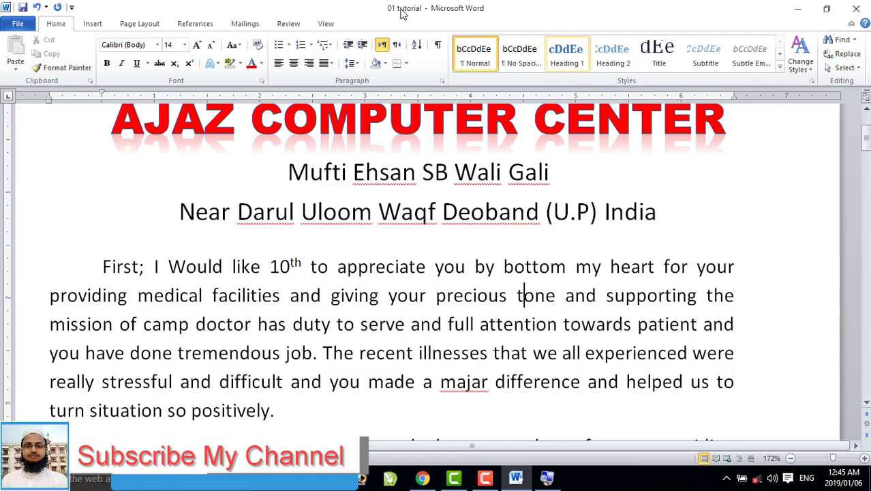
Return to the beginning of the document and open the gallery of built-in cover pages
{"action": "left_click", "coordinate": [83, 24]}
{"action": "scroll", "coordinate": [379, 272], "scroll_direction": "up", "scroll_amount": 3}
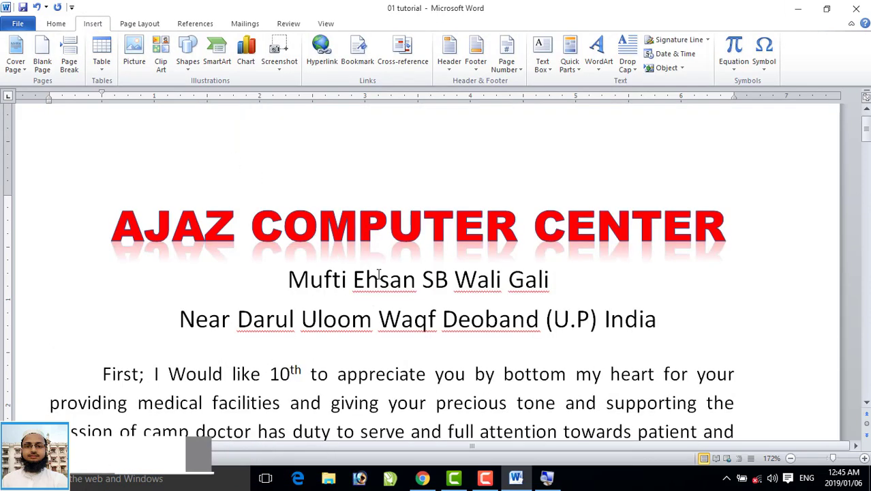
{"action": "scroll", "coordinate": [379, 273], "scroll_direction": "up", "scroll_amount": 1}
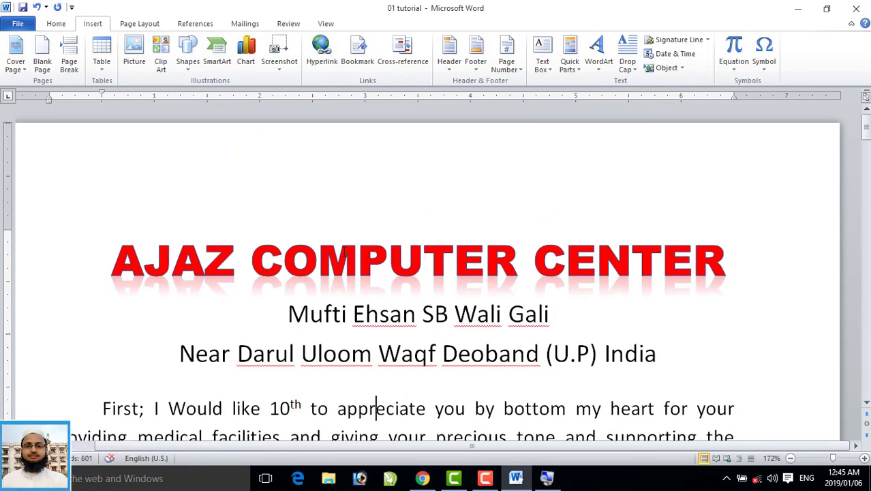
{"action": "left_click", "coordinate": [25, 70]}
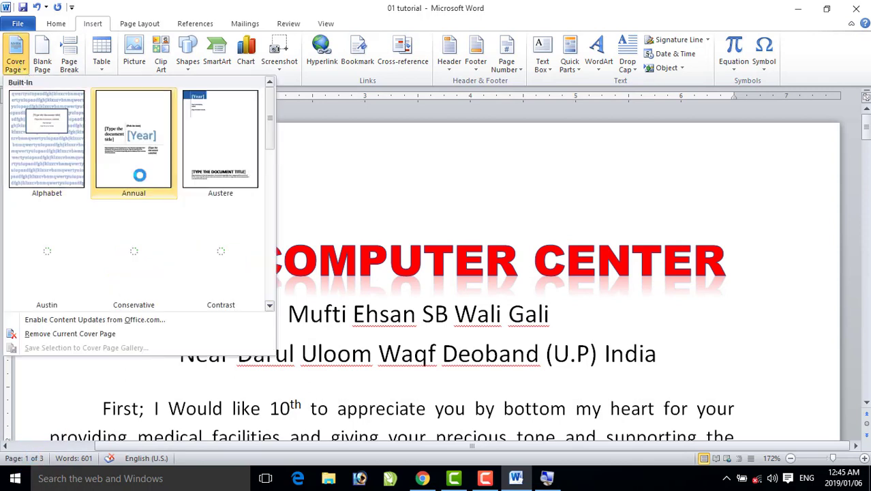
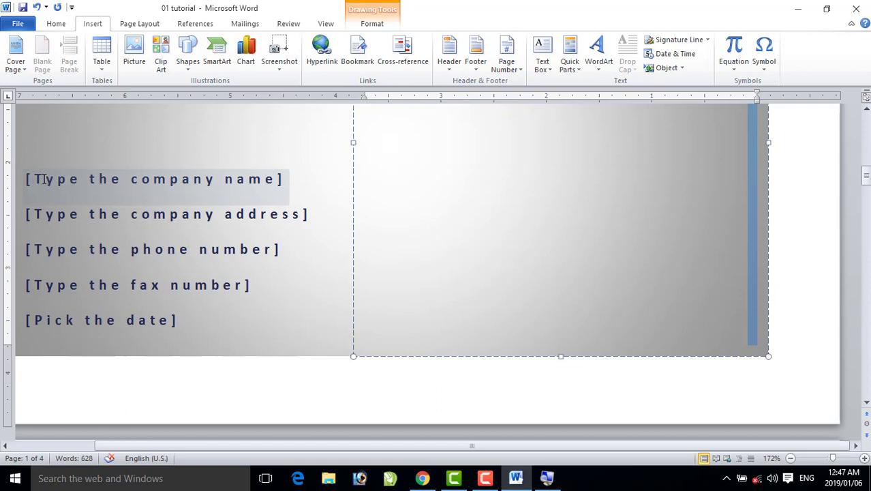
Fill in the cover page's company name as "Ajaz Computers" and enter the company's address in its placeholder
{"action": "left_click", "coordinate": [43, 179]}
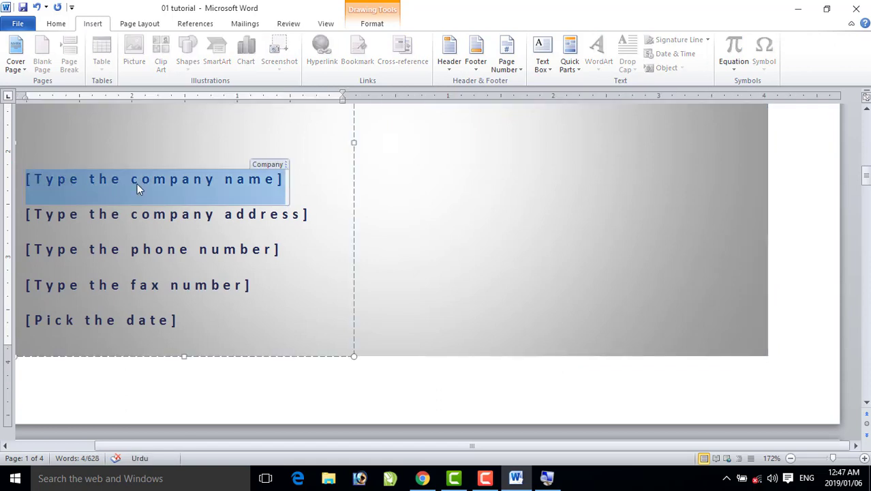
{"action": "type", "text": "Ajaz Computers"}
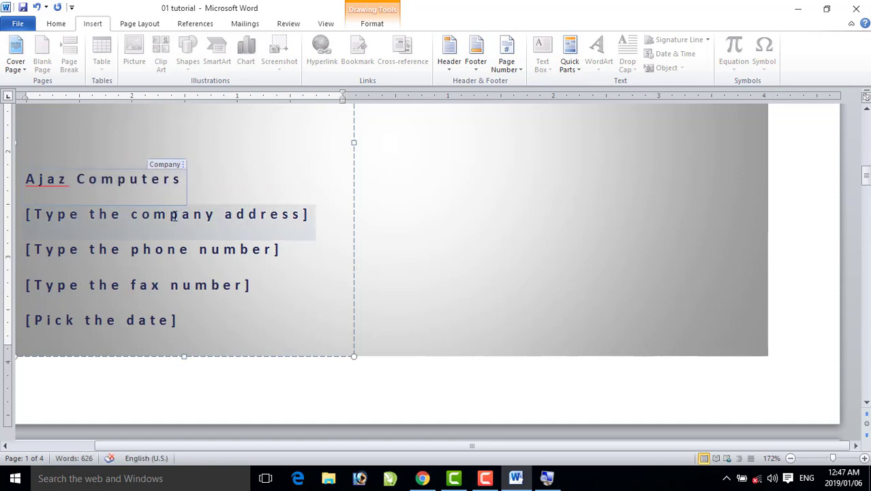
{"action": "left_click", "coordinate": [297, 215]}
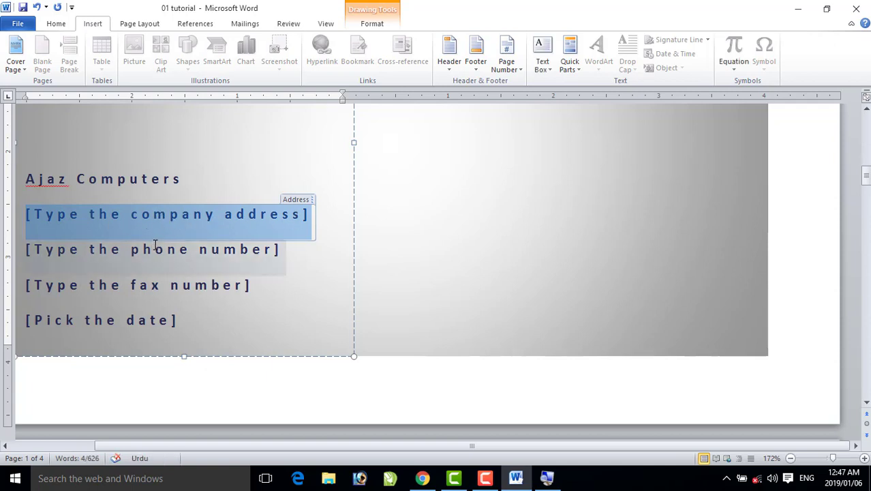
{"action": "type", "text": "Near Dar"}
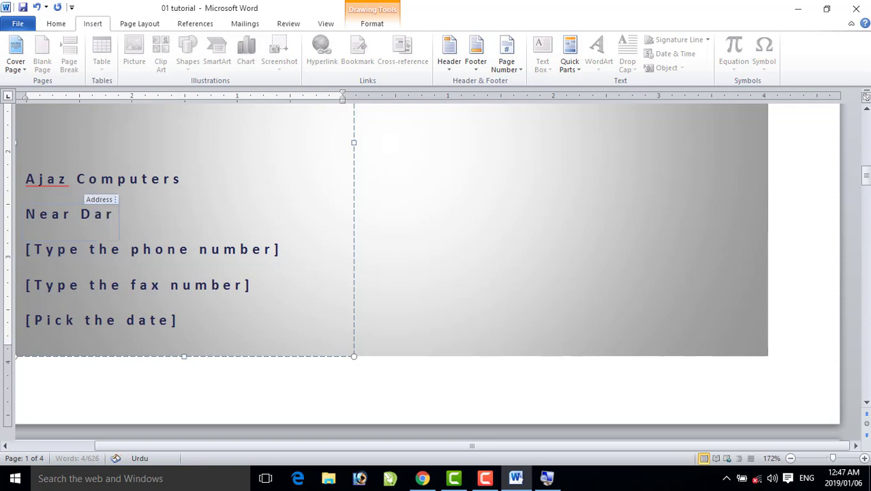
{"action": "type", "text": "ul Uloom "}
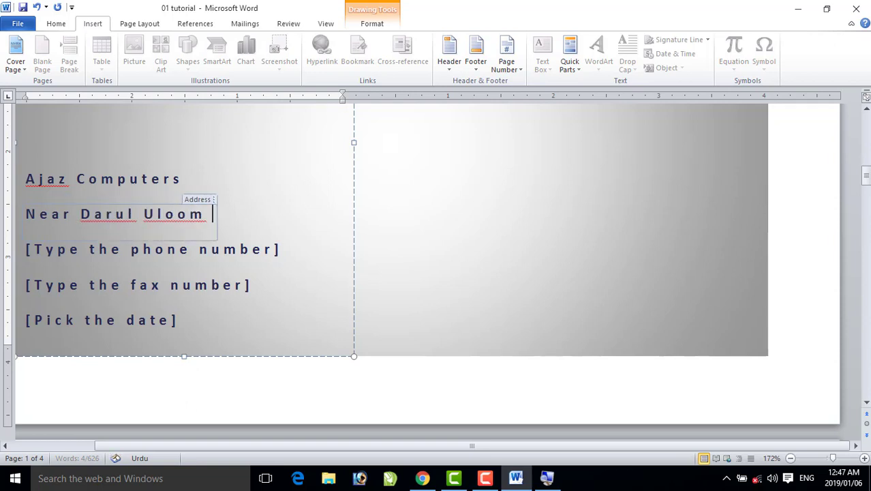
{"action": "type", "text": "Waqf Deodf"}
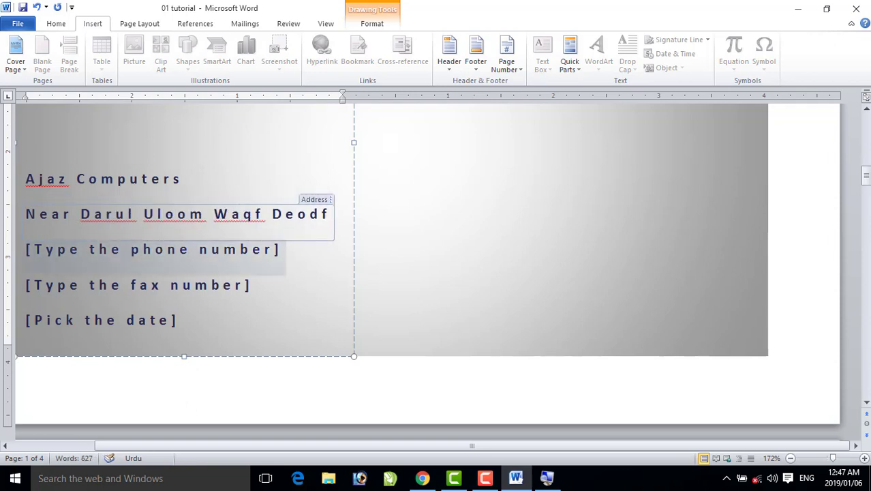
{"action": "key", "text": "BackSpace"}
{"action": "key", "text": "BackSpace"}
{"action": "type", "text": "band"}
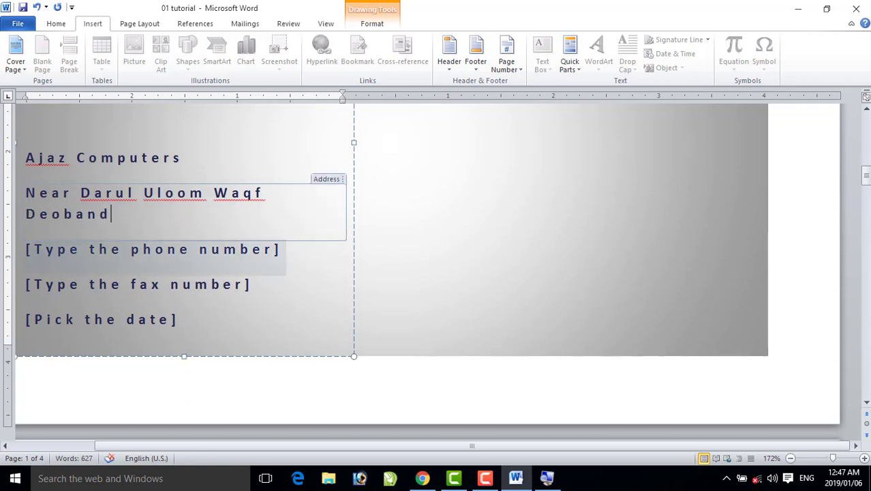
Set the font size of the whole company address on the cover page to 9
{"action": "key", "text": "ctrl+a"}
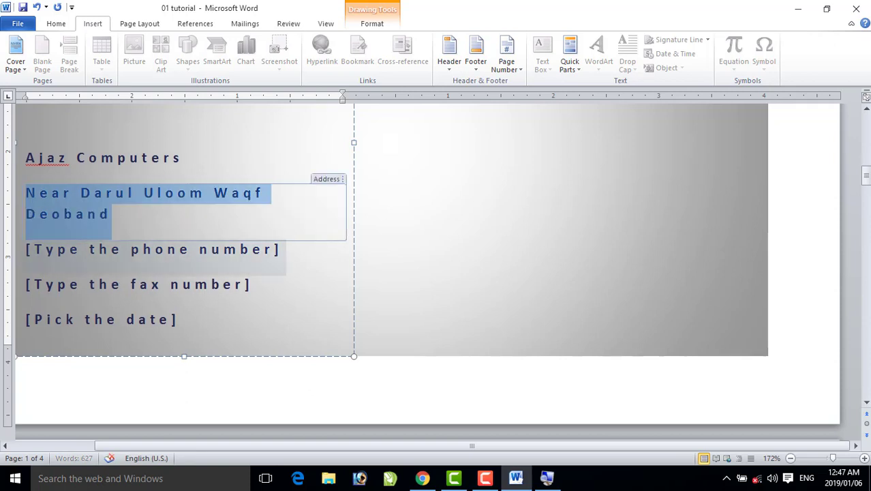
{"action": "left_click", "coordinate": [56, 23]}
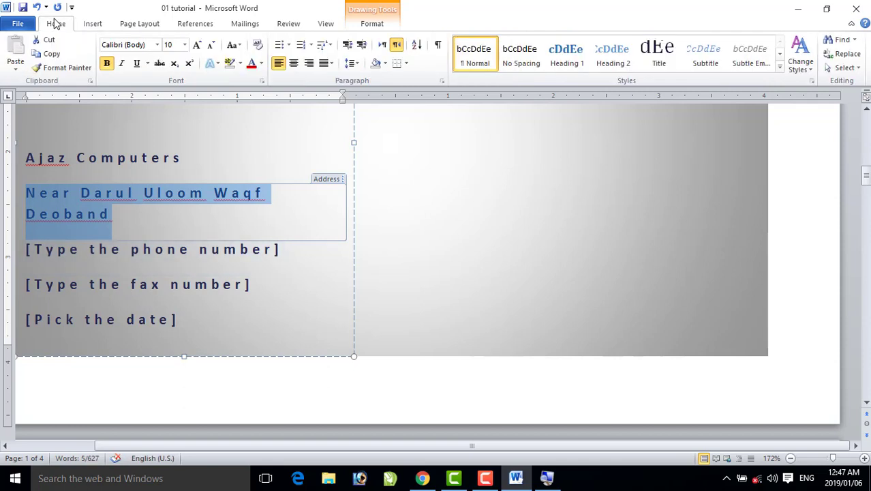
{"action": "left_click", "coordinate": [180, 45]}
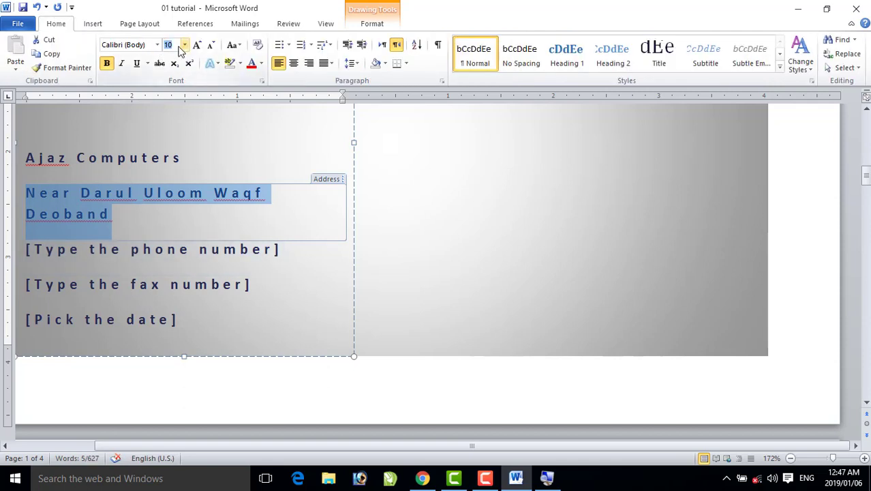
{"action": "key", "text": "Return"}
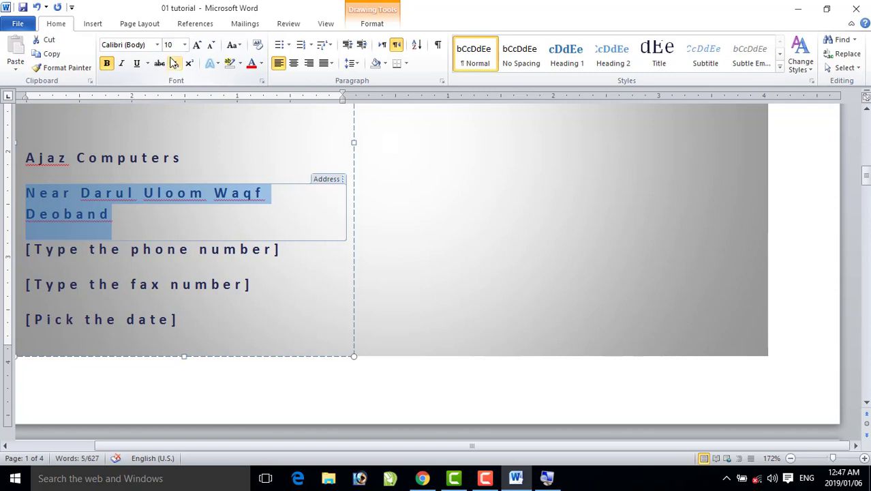
{"action": "left_click", "coordinate": [183, 47]}
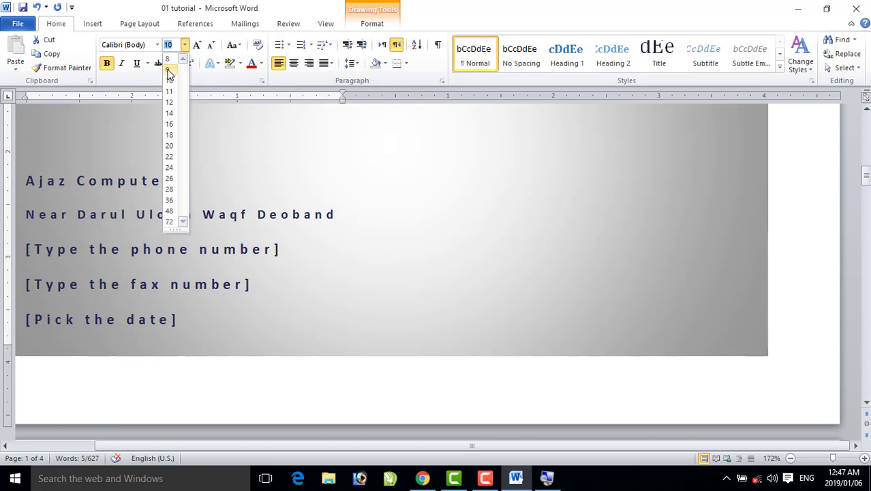
{"action": "left_click", "coordinate": [169, 72]}
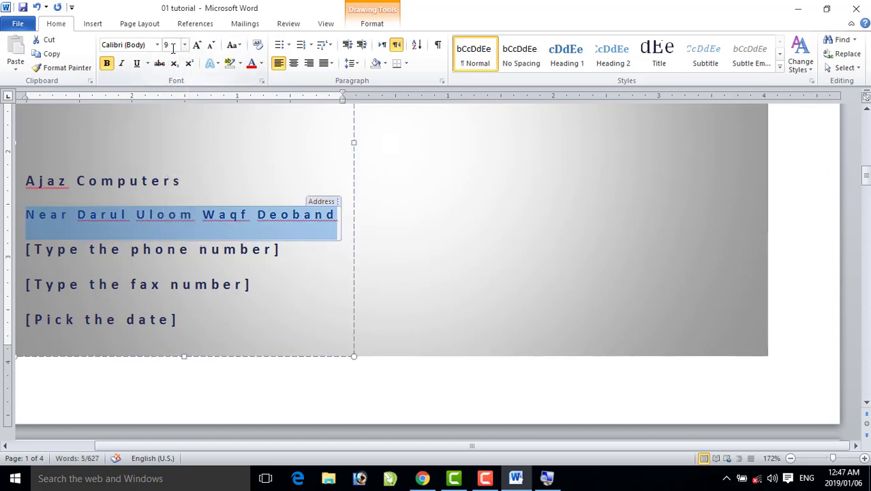
Try italic and non-bold formatting on the company address and restore it to bold without italics
{"action": "left_click", "coordinate": [107, 64]}
{"action": "left_click", "coordinate": [107, 64]}
{"action": "left_click", "coordinate": [123, 64]}
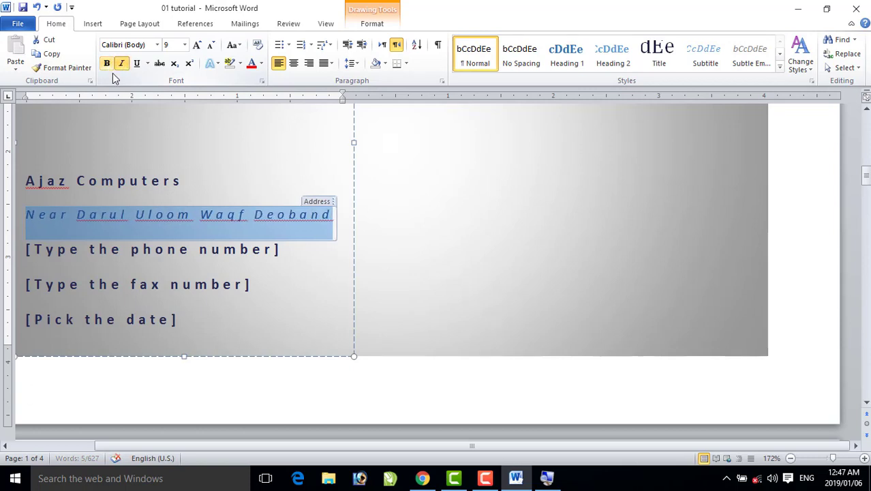
{"action": "left_click", "coordinate": [107, 63]}
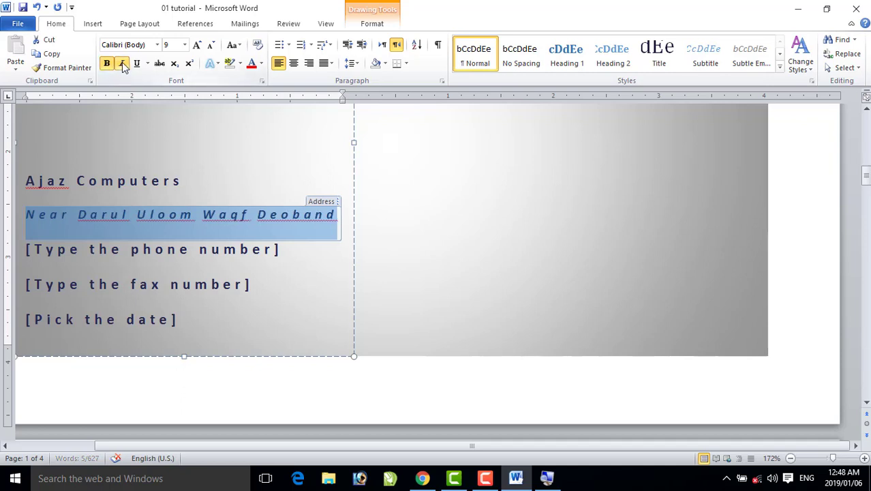
{"action": "left_click", "coordinate": [123, 63]}
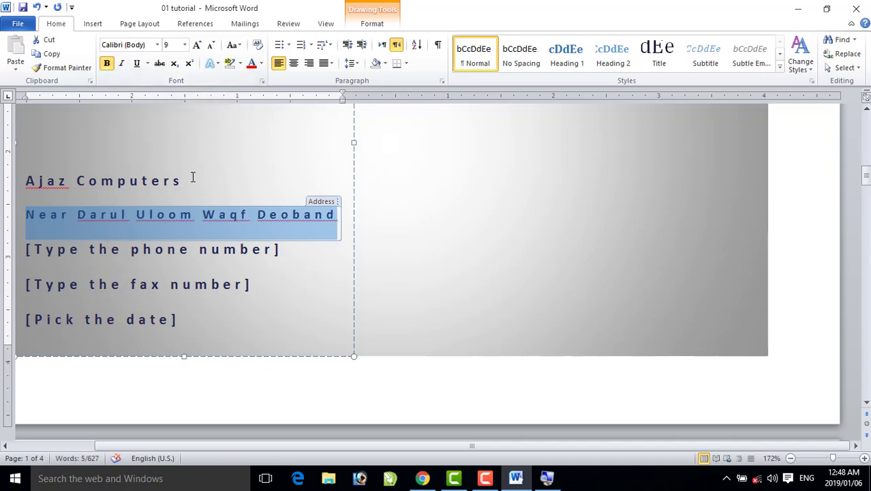
{"action": "left_click", "coordinate": [98, 256]}
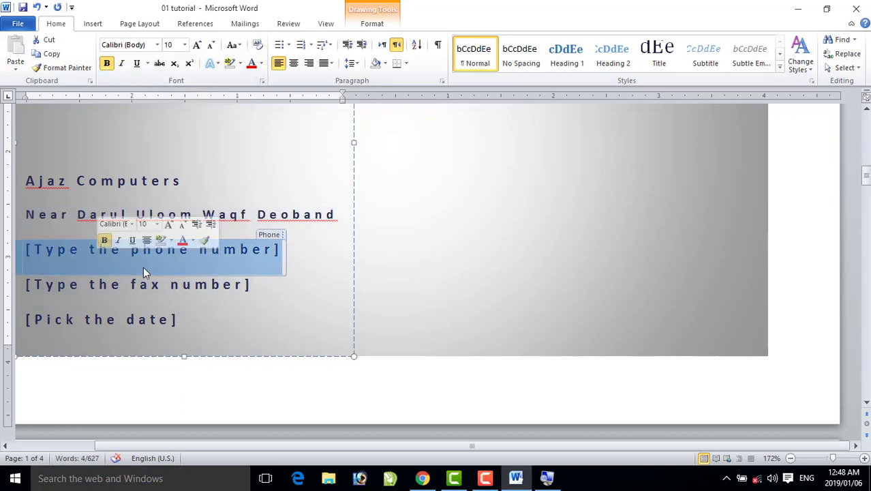
{"action": "scroll", "coordinate": [222, 269], "scroll_direction": "down", "scroll_amount": 2}
{"action": "scroll", "coordinate": [225, 273], "scroll_direction": "up", "scroll_amount": 2}
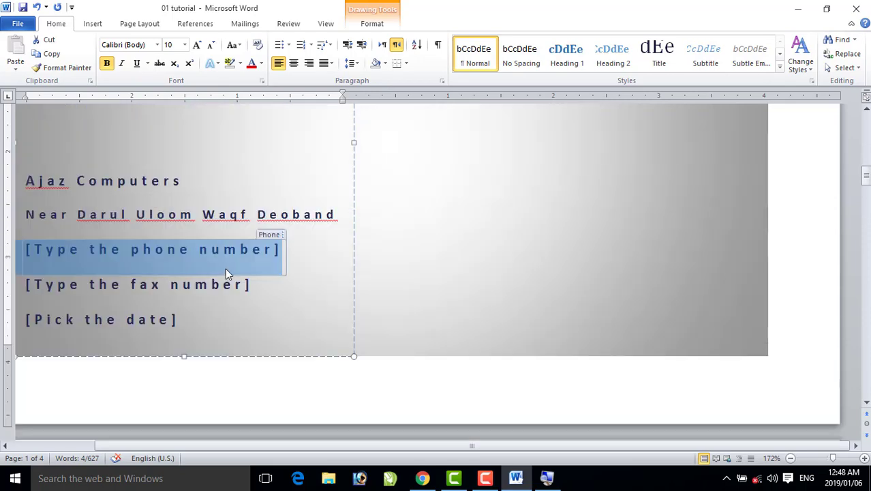
{"action": "scroll", "coordinate": [317, 255], "scroll_direction": "up", "scroll_amount": 5}
{"action": "scroll", "coordinate": [323, 253], "scroll_direction": "down", "scroll_amount": 8}
Fill the cover page's large dark title shape with the standard color Blue and deselect it
{"action": "left_click", "coordinate": [539, 217]}
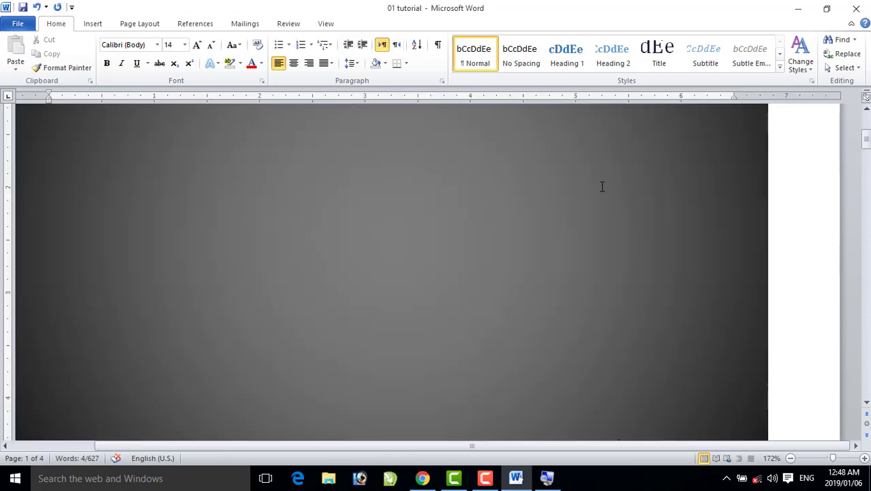
{"action": "scroll", "coordinate": [601, 202], "scroll_direction": "up", "scroll_amount": 3}
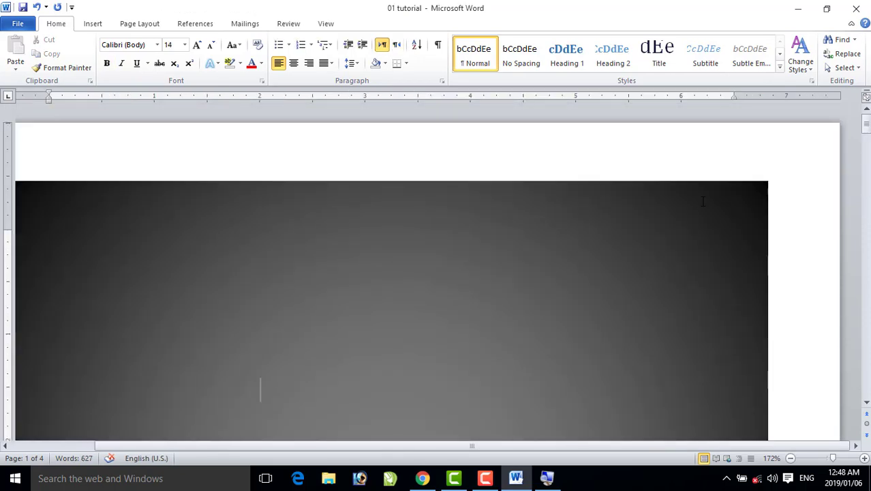
{"action": "left_click", "coordinate": [701, 183]}
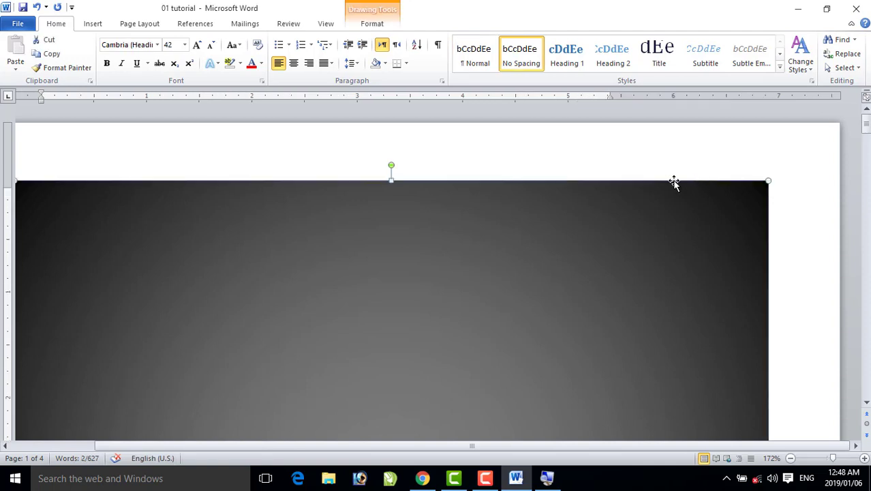
{"action": "left_click", "coordinate": [372, 24]}
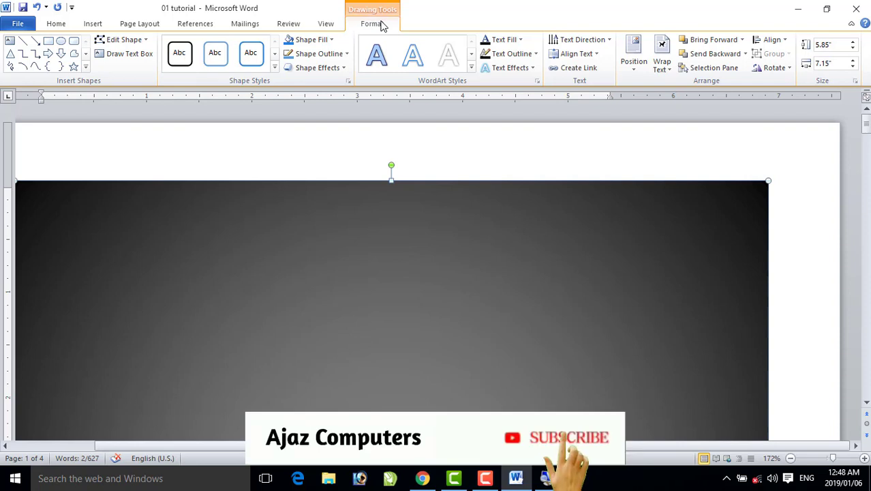
{"action": "left_click", "coordinate": [332, 41]}
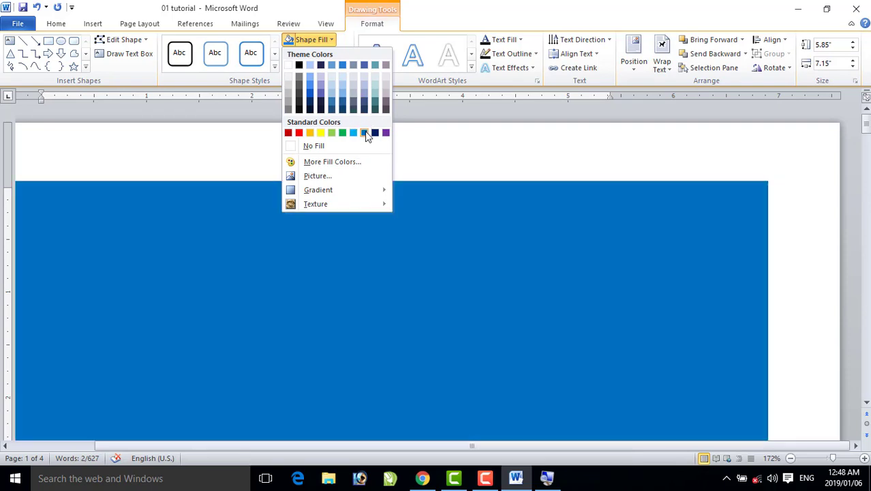
{"action": "left_click", "coordinate": [365, 133]}
{"action": "left_click", "coordinate": [495, 186]}
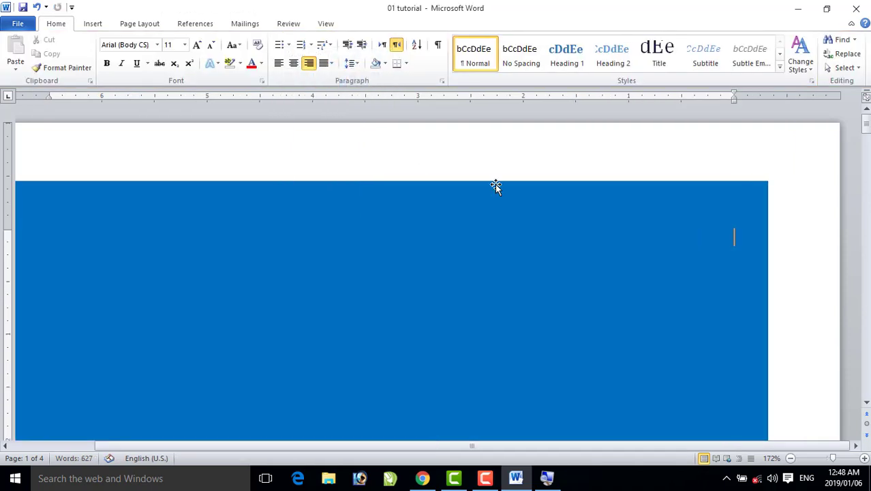
{"action": "scroll", "coordinate": [496, 186], "scroll_direction": "down", "scroll_amount": 6}
{"action": "scroll", "coordinate": [495, 184], "scroll_direction": "up", "scroll_amount": 4}
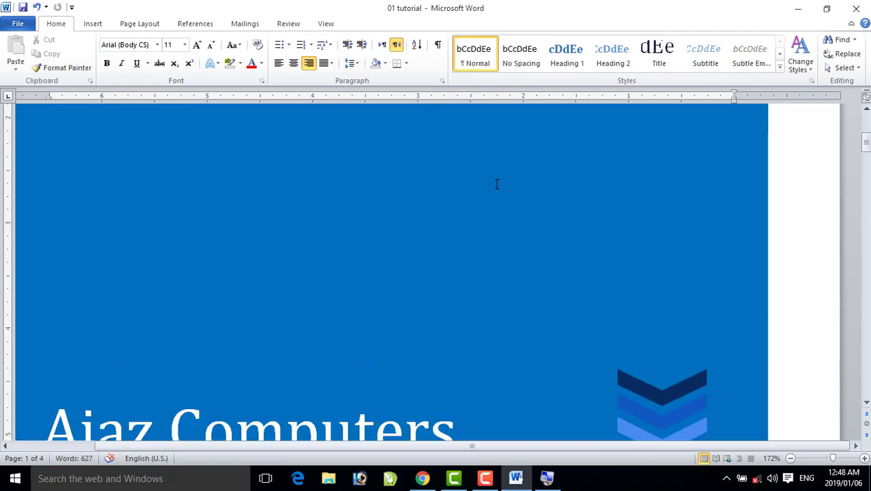
Undo the blue fill of the cover page's large title shape and deselect the shape
{"action": "key", "text": "ctrl+z"}
{"action": "scroll", "coordinate": [496, 185], "scroll_direction": "up", "scroll_amount": 4}
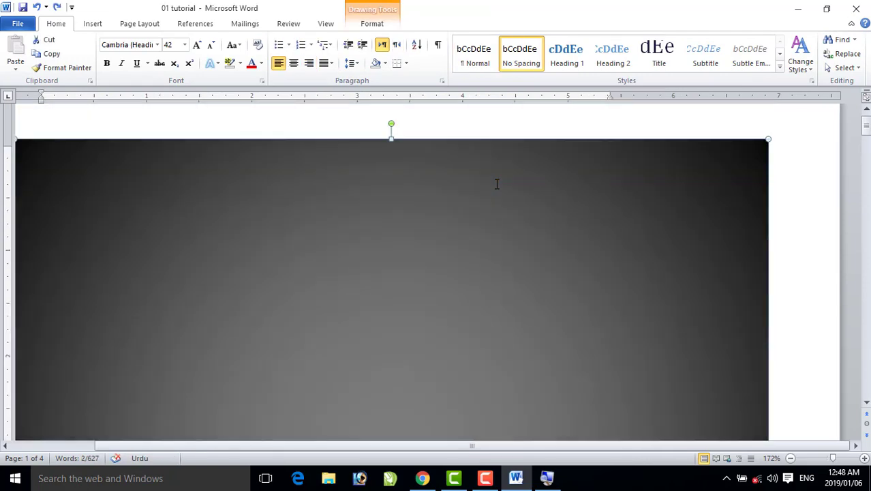
{"action": "left_click", "coordinate": [383, 26]}
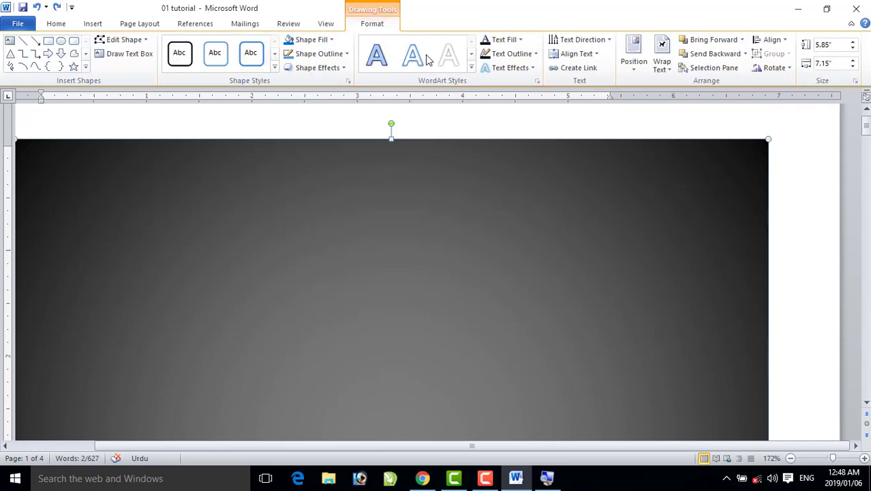
{"action": "left_click", "coordinate": [513, 232]}
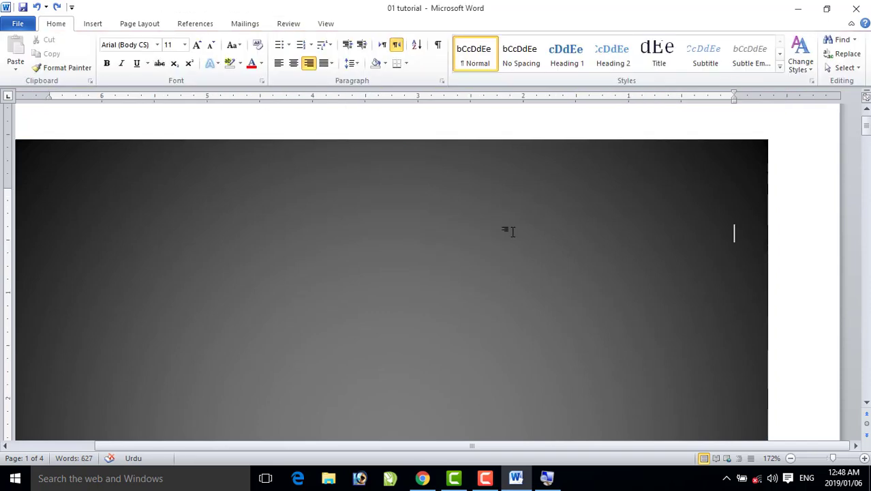
Look over the rest of the cover page and the beginning of the document's second page
{"action": "scroll", "coordinate": [510, 235], "scroll_direction": "down", "scroll_amount": 5}
{"action": "scroll", "coordinate": [510, 238], "scroll_direction": "up", "scroll_amount": 1}
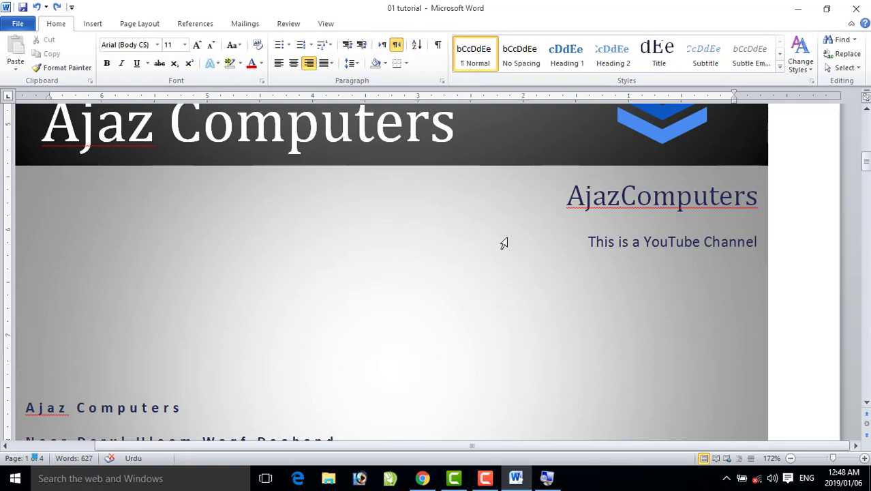
{"action": "double_click", "coordinate": [472, 228]}
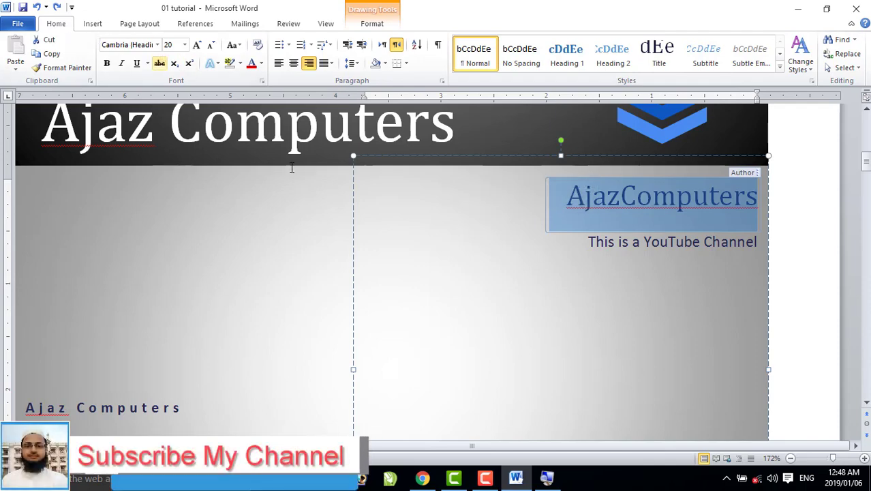
{"action": "scroll", "coordinate": [437, 244], "scroll_direction": "down", "scroll_amount": 10}
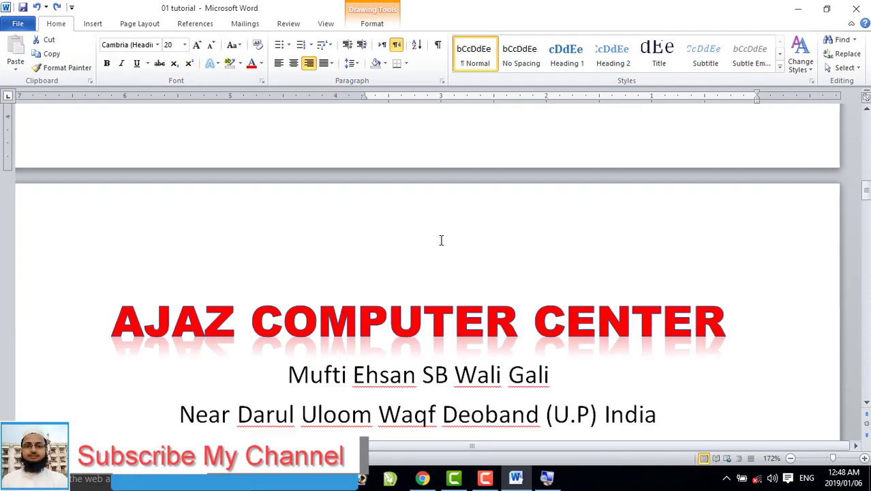
{"action": "scroll", "coordinate": [441, 240], "scroll_direction": "down", "scroll_amount": 3}
{"action": "left_click", "coordinate": [413, 256]}
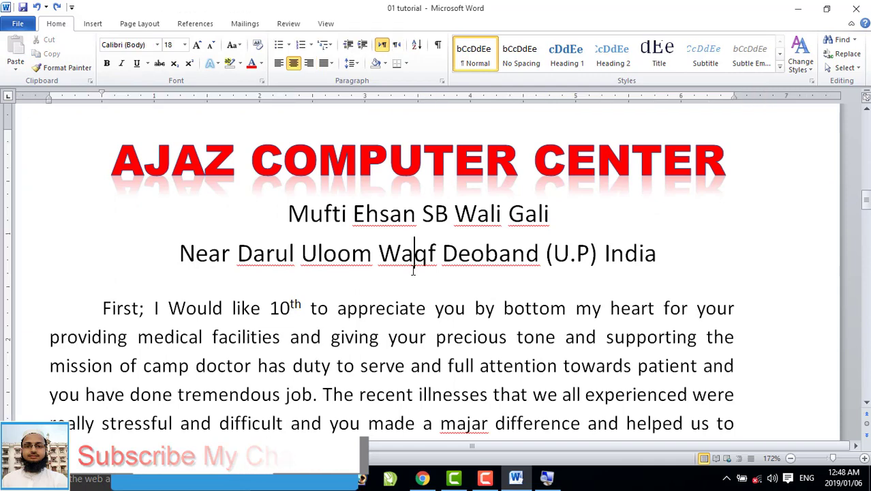
{"action": "scroll", "coordinate": [413, 271], "scroll_direction": "up", "scroll_amount": 8}
{"action": "scroll", "coordinate": [413, 271], "scroll_direction": "down", "scroll_amount": 6}
{"action": "scroll", "coordinate": [341, 278], "scroll_direction": "up", "scroll_amount": 1}
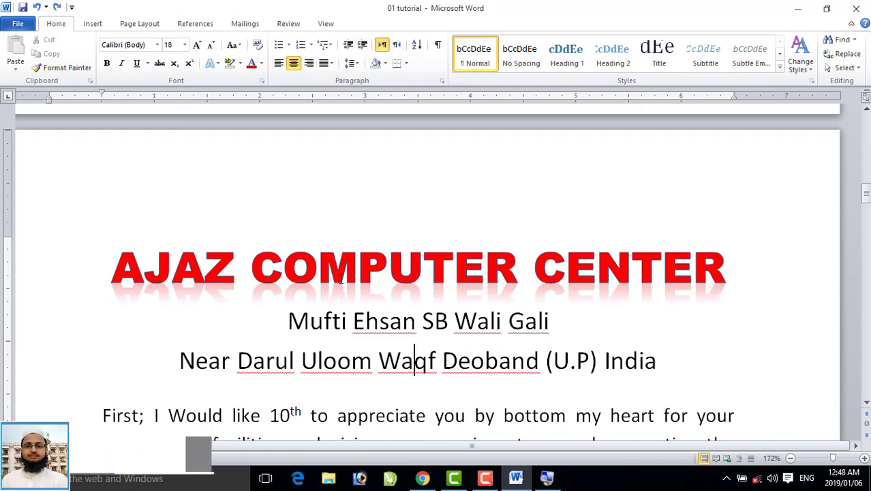
Try inserting a blank page before the address line under the page 2 heading, and undo it
{"action": "left_click", "coordinate": [176, 351]}
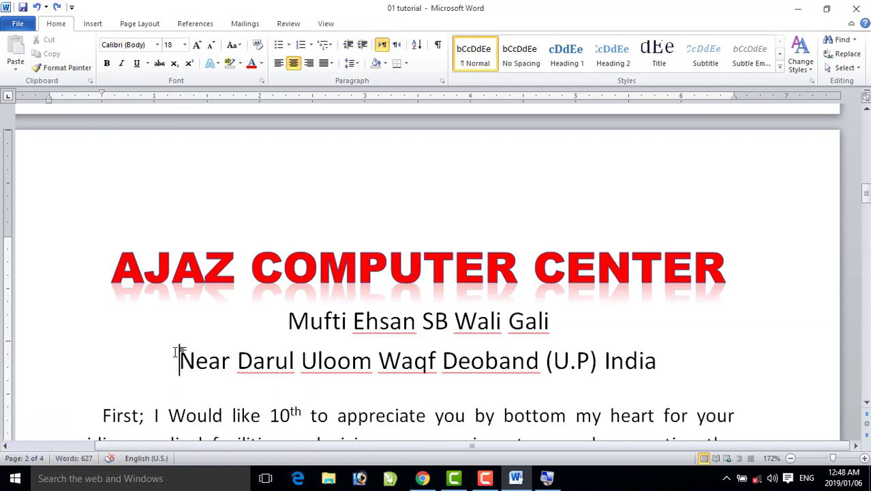
{"action": "left_click", "coordinate": [83, 24]}
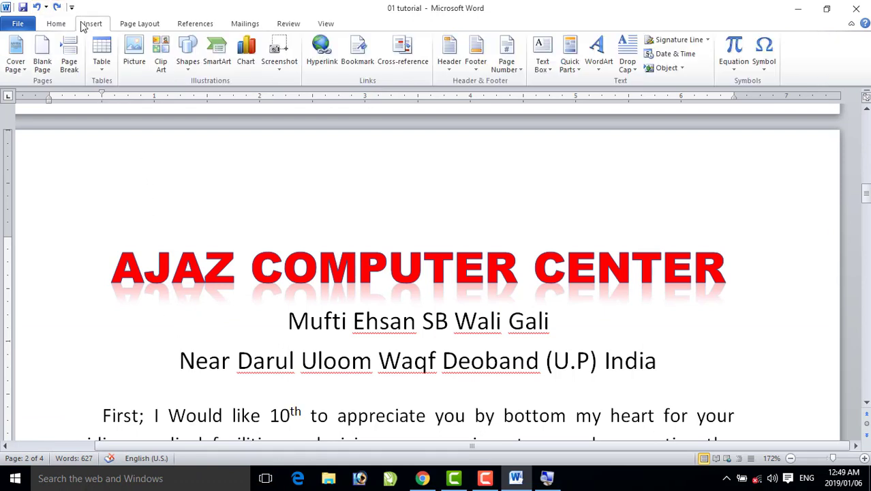
{"action": "left_click", "coordinate": [42, 60]}
{"action": "scroll", "coordinate": [278, 268], "scroll_direction": "up", "scroll_amount": 10}
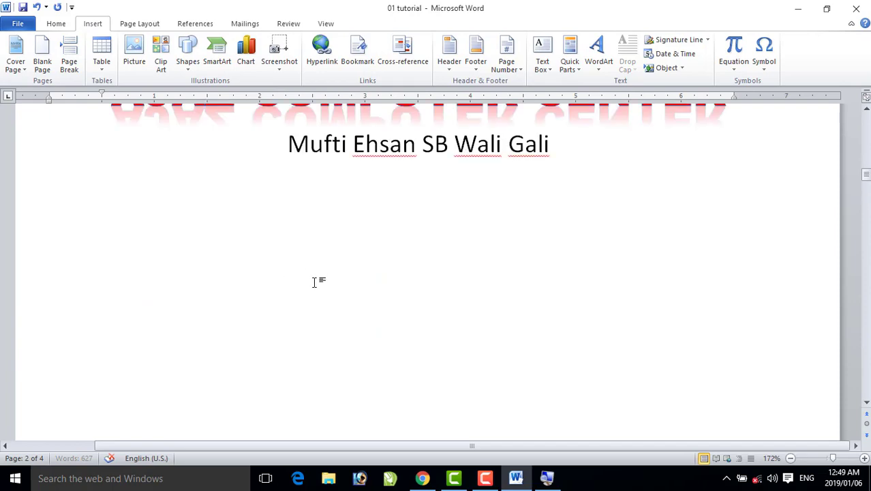
{"action": "scroll", "coordinate": [315, 282], "scroll_direction": "down", "scroll_amount": 4}
{"action": "scroll", "coordinate": [315, 282], "scroll_direction": "down", "scroll_amount": 5}
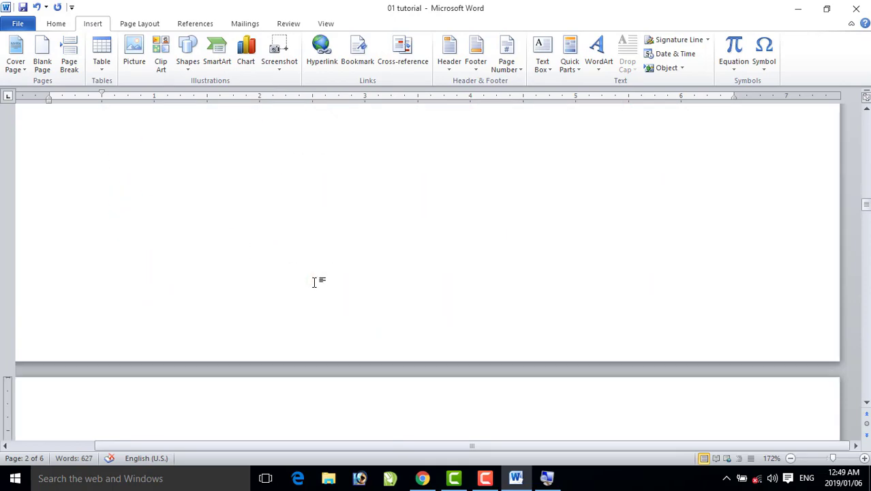
{"action": "scroll", "coordinate": [315, 283], "scroll_direction": "down", "scroll_amount": 5}
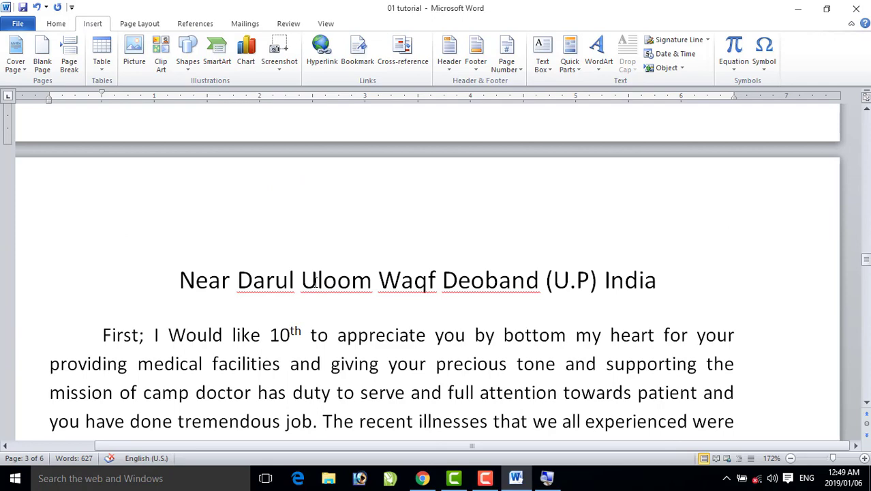
{"action": "key", "text": "ctrl+z"}
{"action": "scroll", "coordinate": [314, 282], "scroll_direction": "up", "scroll_amount": 4}
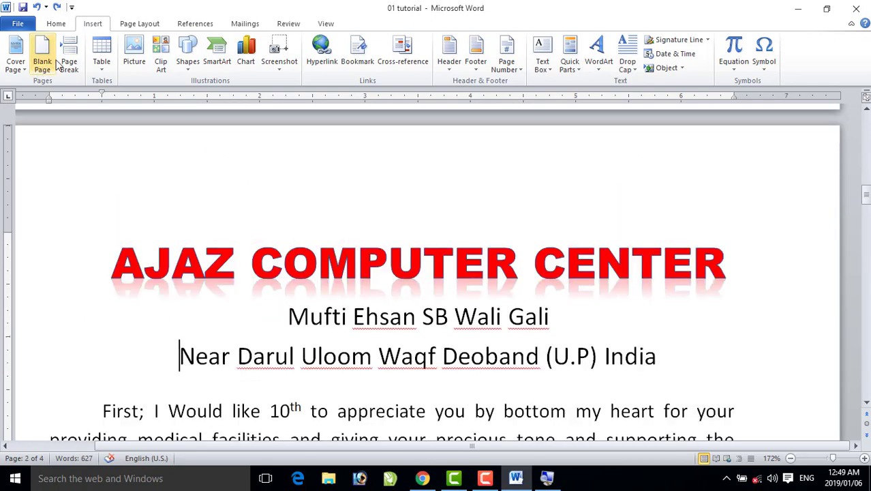
Try a page break before the "AJAZ COMPUTER CENTER" heading, and undo it
{"action": "left_click", "coordinate": [112, 268]}
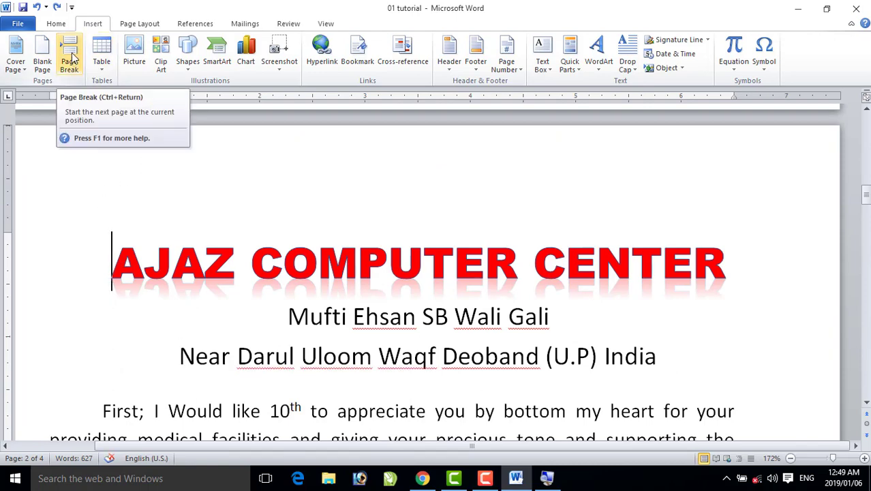
{"action": "left_click", "coordinate": [70, 60]}
{"action": "scroll", "coordinate": [204, 296], "scroll_direction": "up", "scroll_amount": 3}
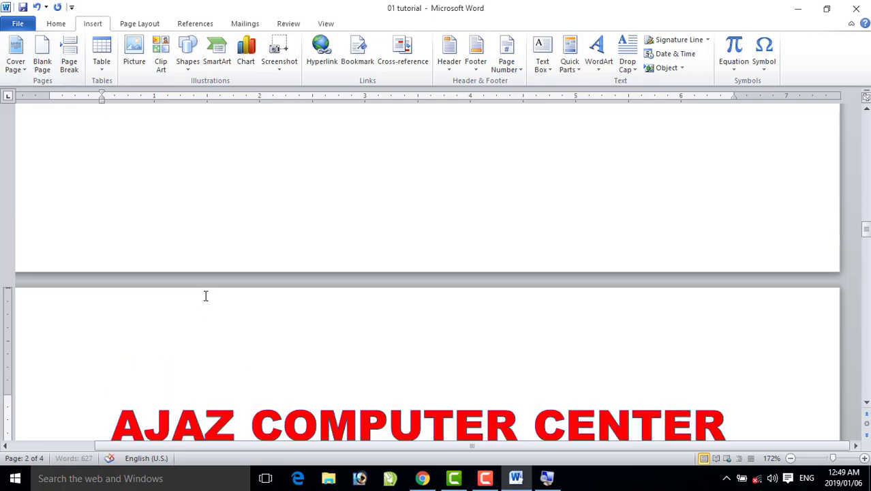
{"action": "scroll", "coordinate": [205, 296], "scroll_direction": "up", "scroll_amount": 4}
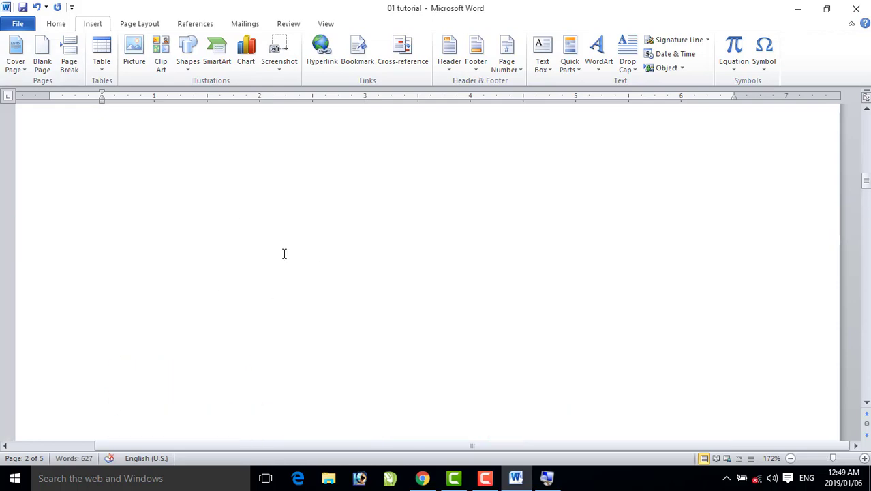
{"action": "key", "text": "ctrl+z"}
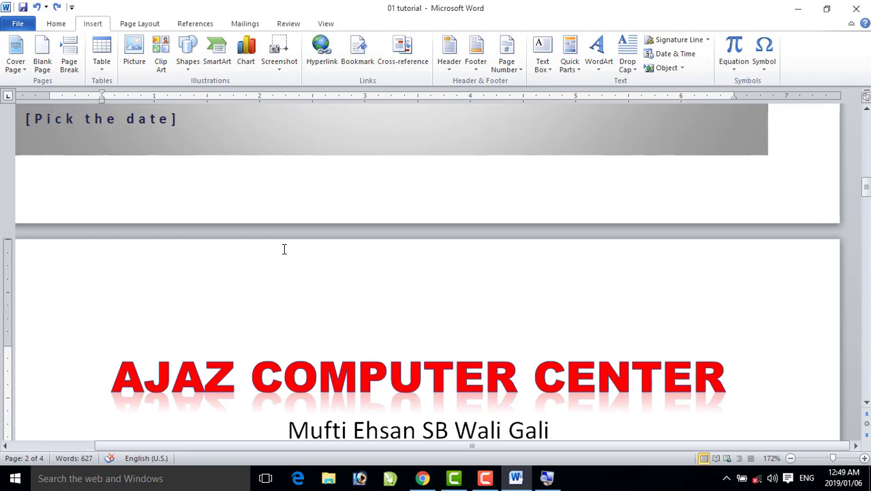
Push the "AJAZ COMPUTER CENTER" heading down page 2 by adding five empty lines before it
{"action": "key", "text": "Return"}
{"action": "key", "text": "Return"}
{"action": "key", "text": "Return"}
{"action": "key", "text": "Return"}
{"action": "key", "text": "Return"}
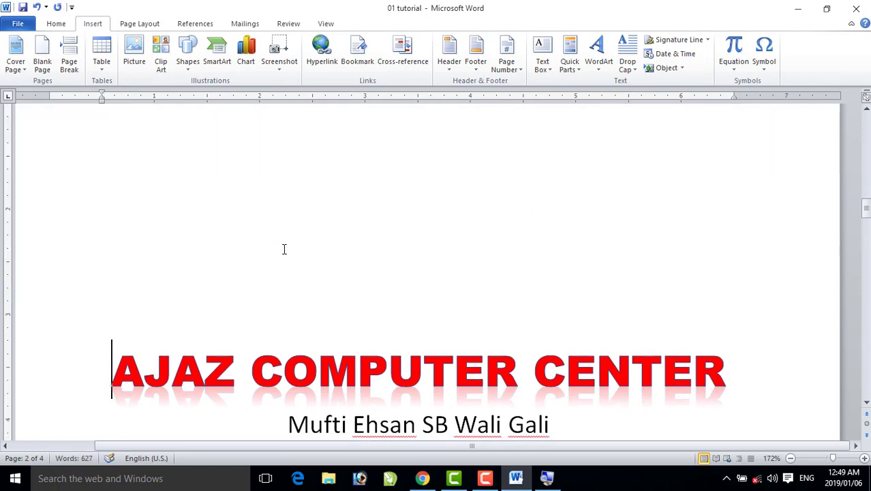
{"action": "scroll", "coordinate": [284, 248], "scroll_direction": "up", "scroll_amount": 3}
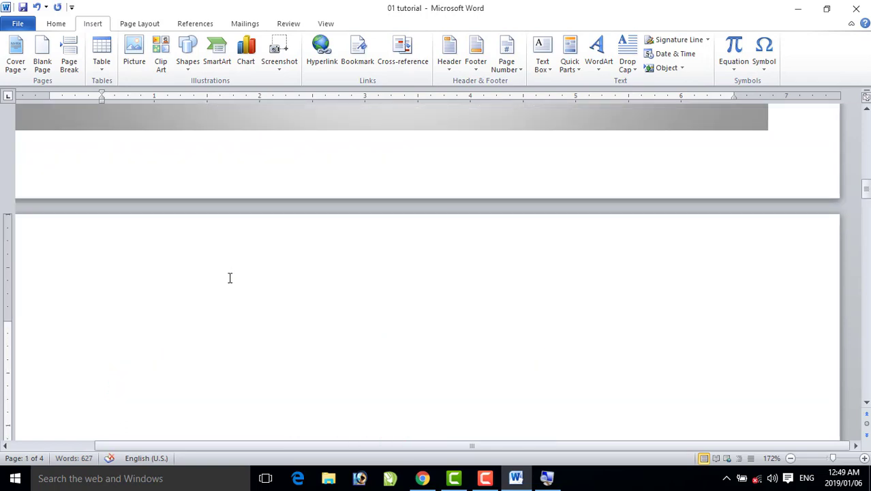
{"action": "scroll", "coordinate": [230, 278], "scroll_direction": "down", "scroll_amount": 3}
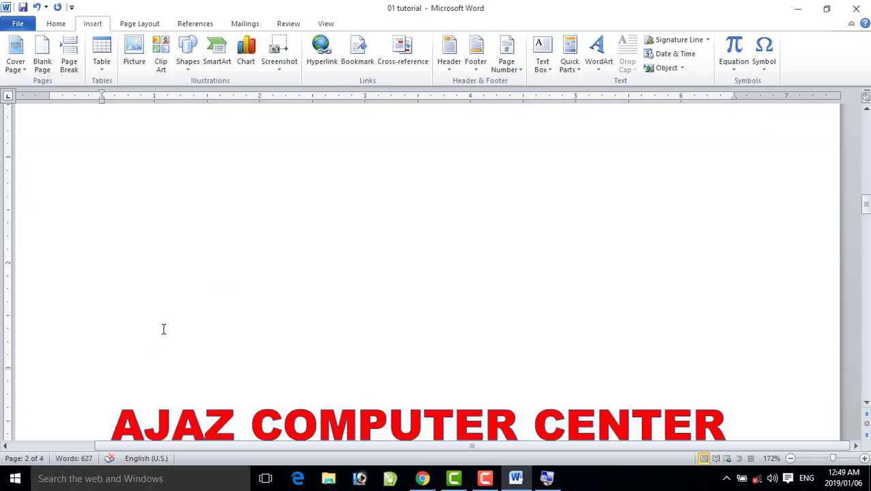
{"action": "scroll", "coordinate": [164, 330], "scroll_direction": "down", "scroll_amount": 2}
Remove the empty lines above the "AJAZ COMPUTER CENTER" heading so it starts page 2
{"action": "left_click", "coordinate": [109, 306]}
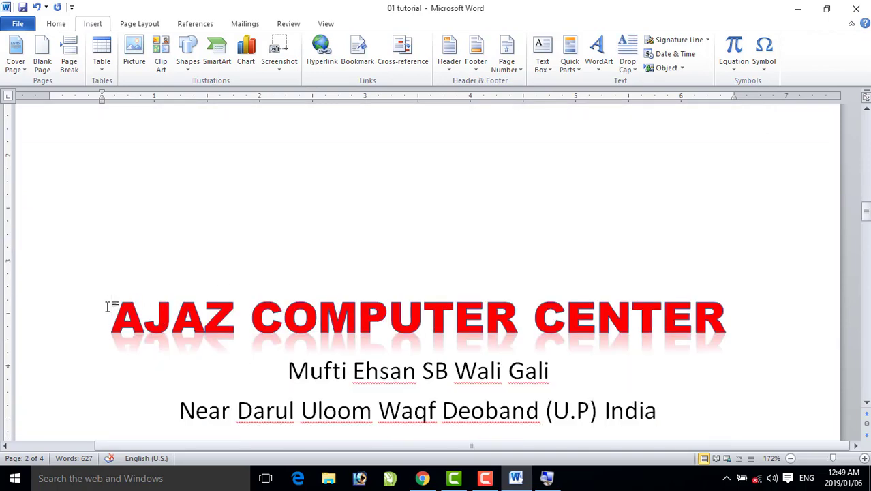
{"action": "scroll", "coordinate": [107, 307], "scroll_direction": "down", "scroll_amount": 3}
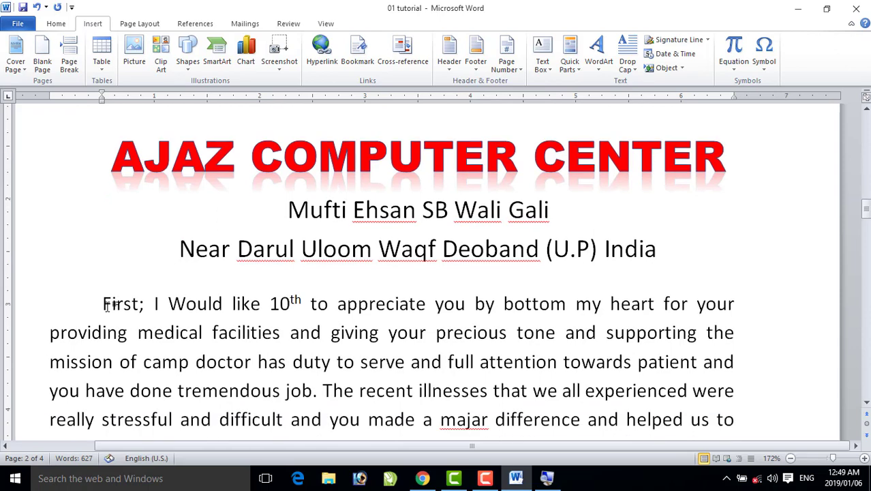
{"action": "scroll", "coordinate": [109, 305], "scroll_direction": "up", "scroll_amount": 10}
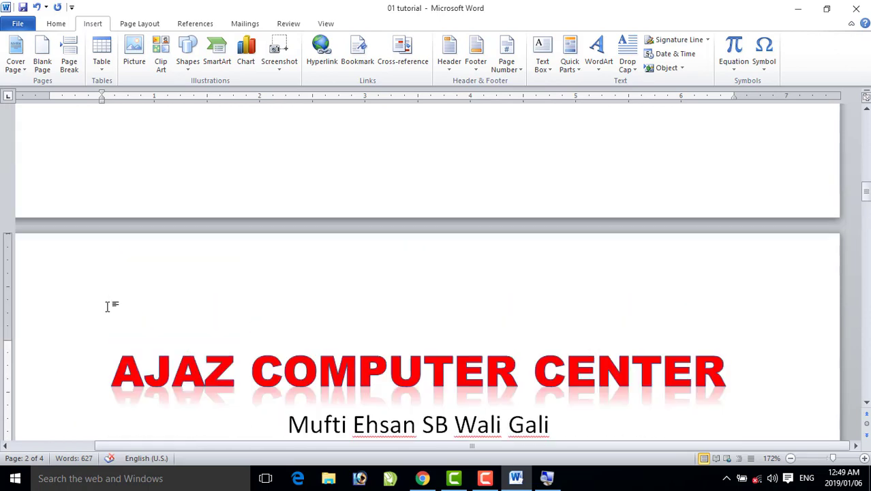
{"action": "scroll", "coordinate": [253, 259], "scroll_direction": "up", "scroll_amount": 1}
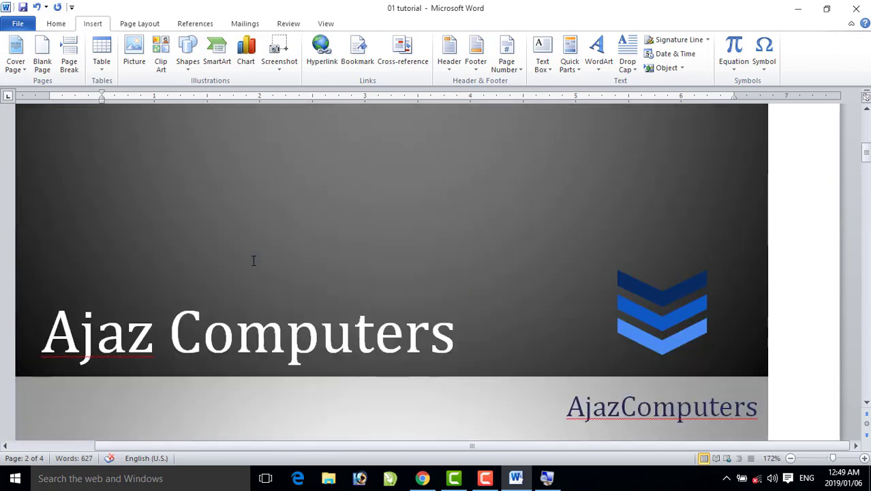
{"action": "scroll", "coordinate": [252, 259], "scroll_direction": "down", "scroll_amount": 10}
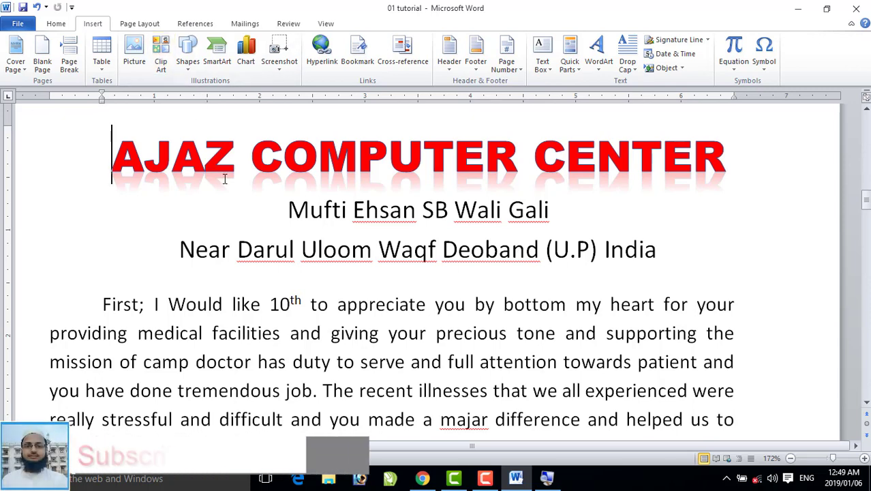
{"action": "scroll", "coordinate": [217, 174], "scroll_direction": "up", "scroll_amount": 3}
{"action": "left_click", "coordinate": [56, 24]}
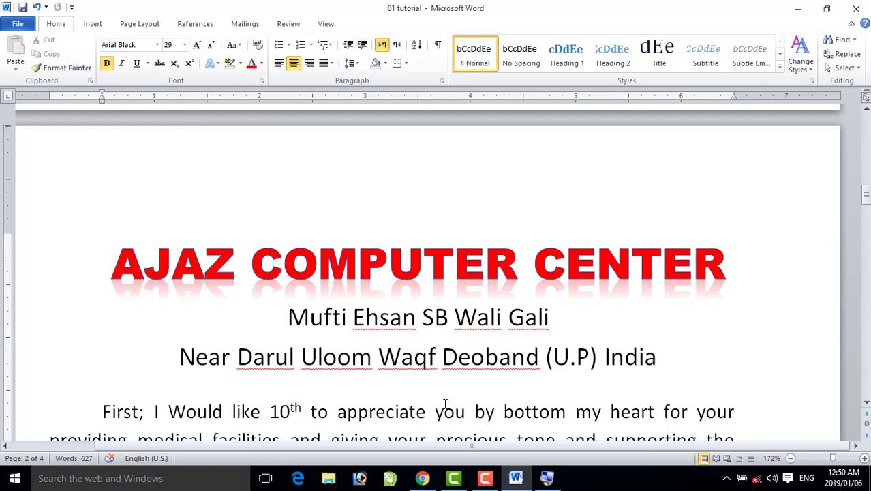
Switch to Chrome and browse the uploaded videos on the Ajaz Computers YouTube channel
{"action": "left_click", "coordinate": [422, 478]}
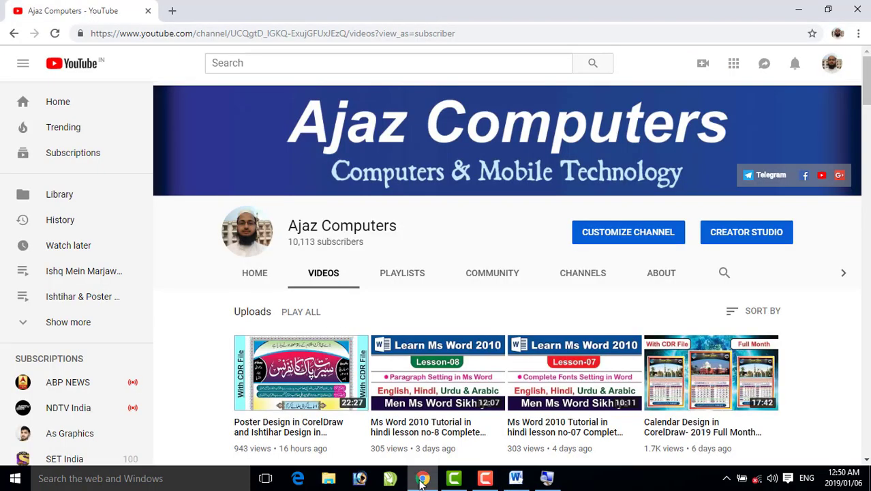
{"action": "scroll", "coordinate": [385, 302], "scroll_direction": "down", "scroll_amount": 3}
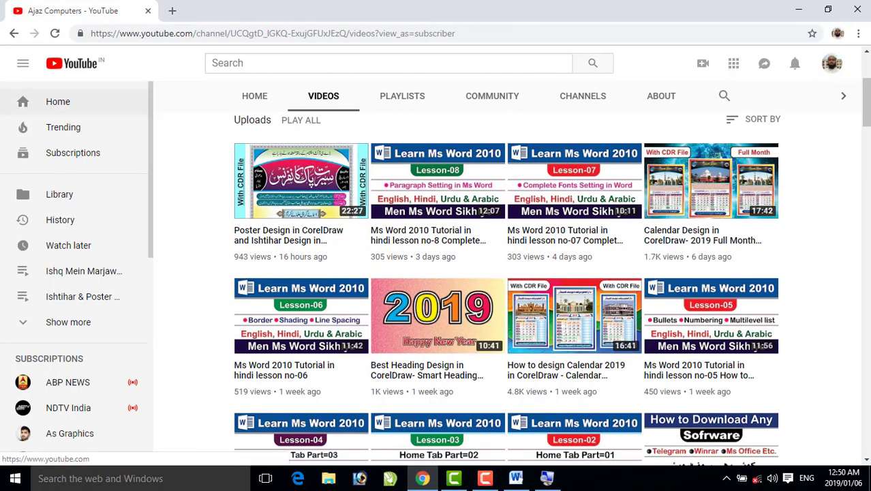
{"action": "scroll", "coordinate": [315, 198], "scroll_direction": "down", "scroll_amount": 4}
{"action": "scroll", "coordinate": [412, 254], "scroll_direction": "down", "scroll_amount": 1}
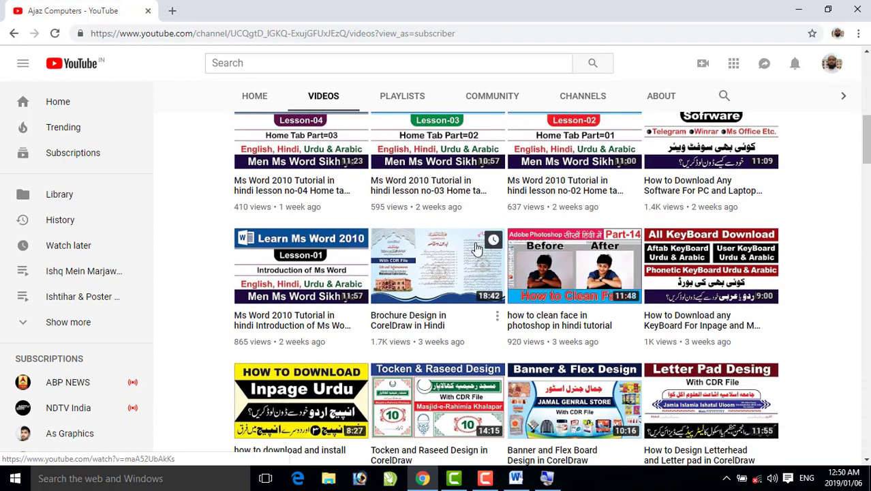
{"action": "scroll", "coordinate": [436, 262], "scroll_direction": "up", "scroll_amount": 1}
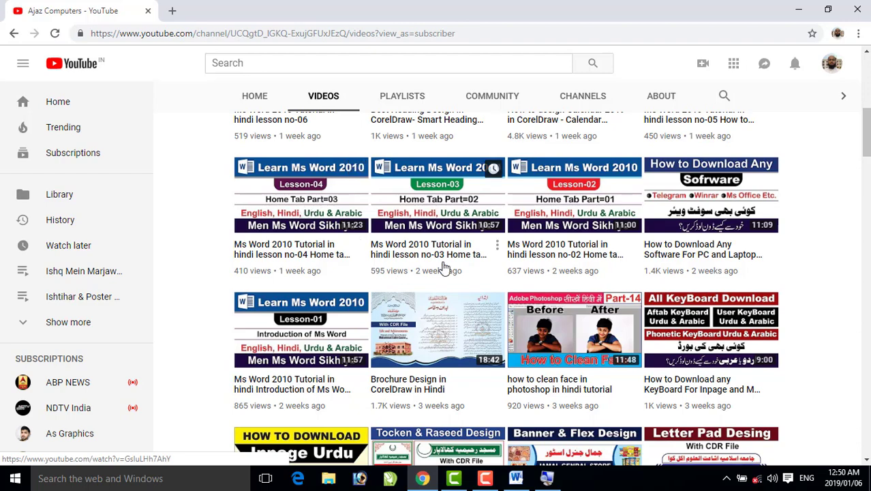
{"action": "scroll", "coordinate": [453, 264], "scroll_direction": "up", "scroll_amount": 3}
{"action": "scroll", "coordinate": [462, 261], "scroll_direction": "up", "scroll_amount": 2}
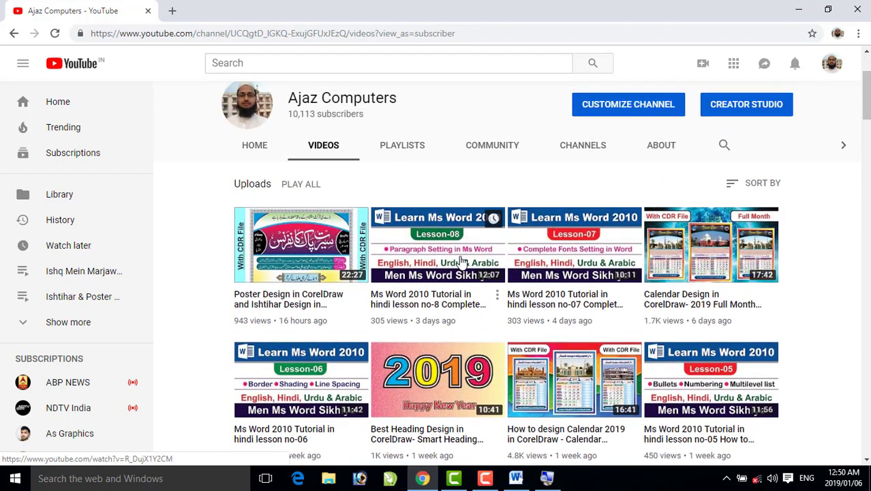
{"action": "scroll", "coordinate": [462, 262], "scroll_direction": "up", "scroll_amount": 2}
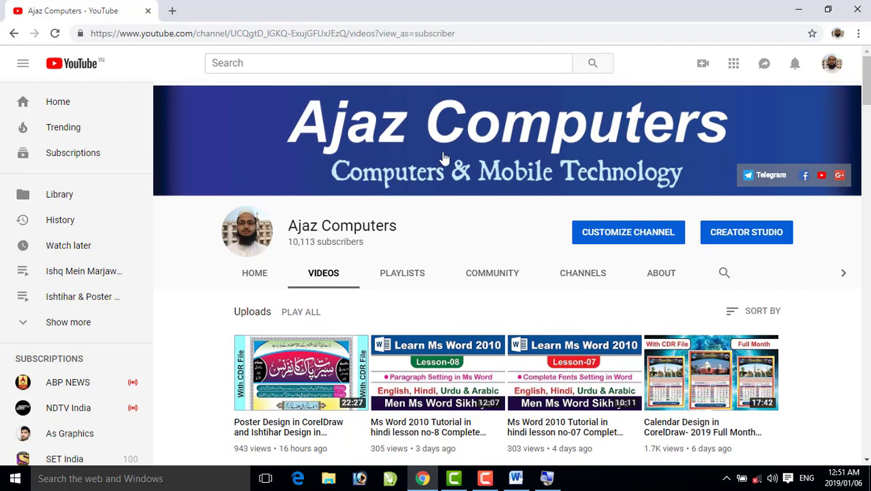
{"action": "scroll", "coordinate": [409, 217], "scroll_direction": "down", "scroll_amount": 6}
{"action": "scroll", "coordinate": [436, 225], "scroll_direction": "up", "scroll_amount": 5}
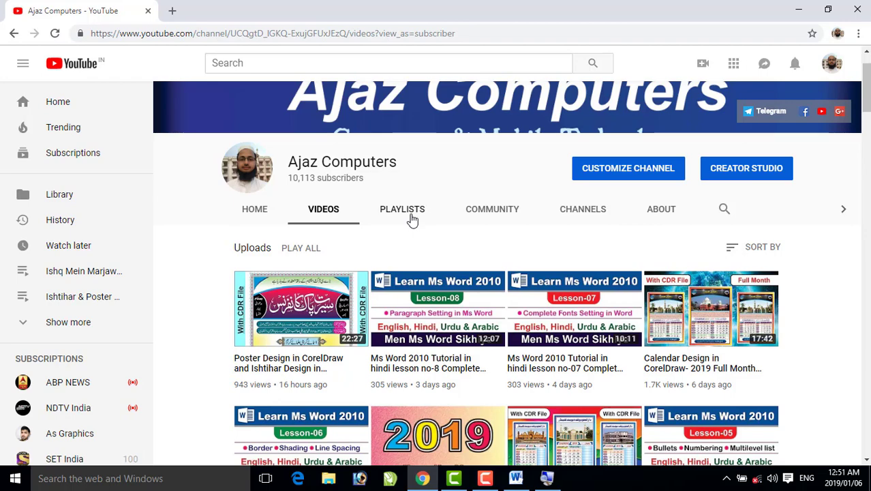
{"action": "scroll", "coordinate": [411, 218], "scroll_direction": "down", "scroll_amount": 2}
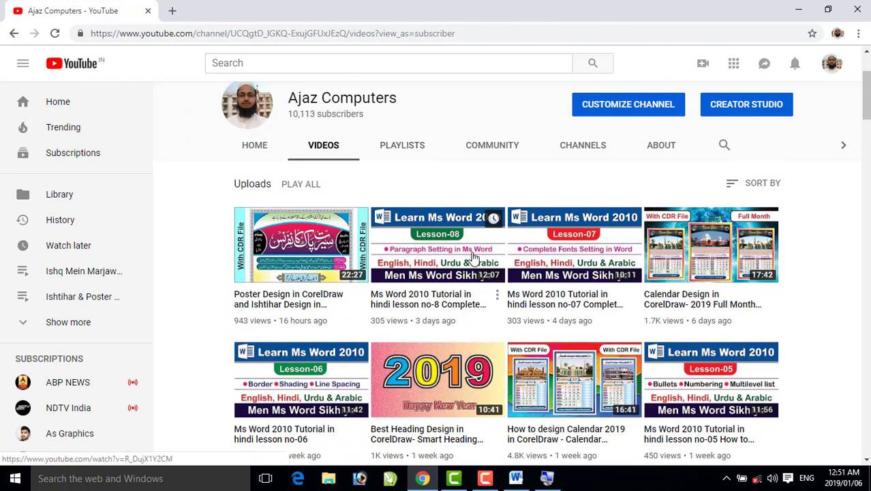
{"action": "scroll", "coordinate": [461, 277], "scroll_direction": "down", "scroll_amount": 1}
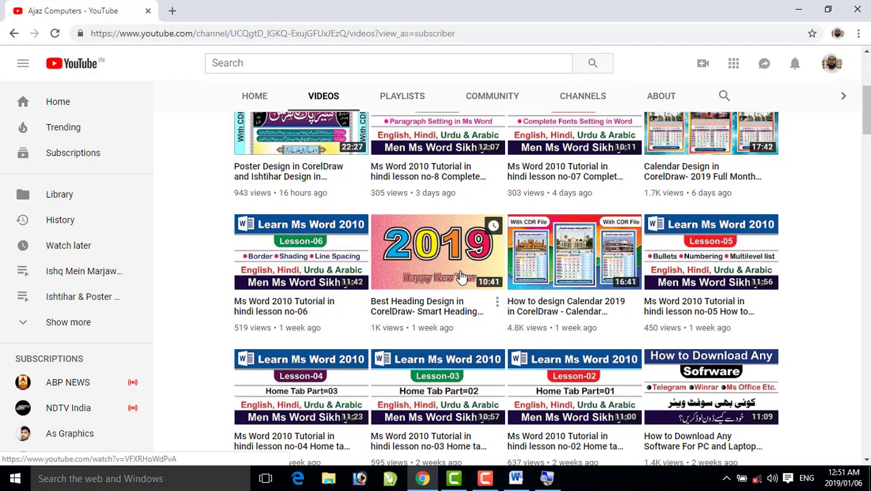
{"action": "scroll", "coordinate": [461, 276], "scroll_direction": "up", "scroll_amount": 2}
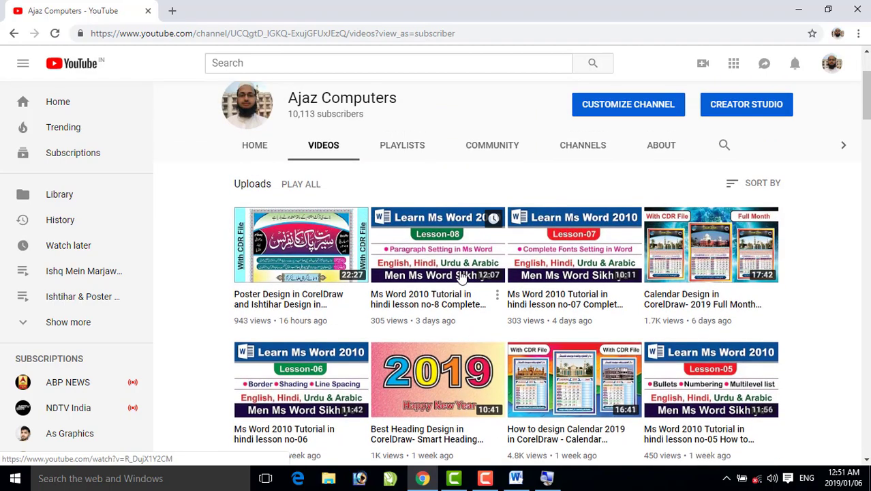
{"action": "scroll", "coordinate": [462, 276], "scroll_direction": "down", "scroll_amount": 2}
{"action": "scroll", "coordinate": [355, 232], "scroll_direction": "up", "scroll_amount": 3}
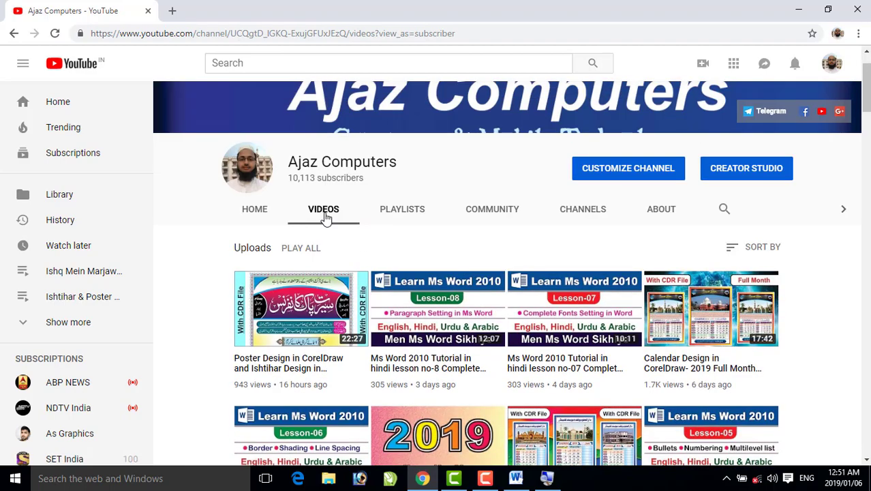
{"action": "scroll", "coordinate": [423, 252], "scroll_direction": "down", "scroll_amount": 5}
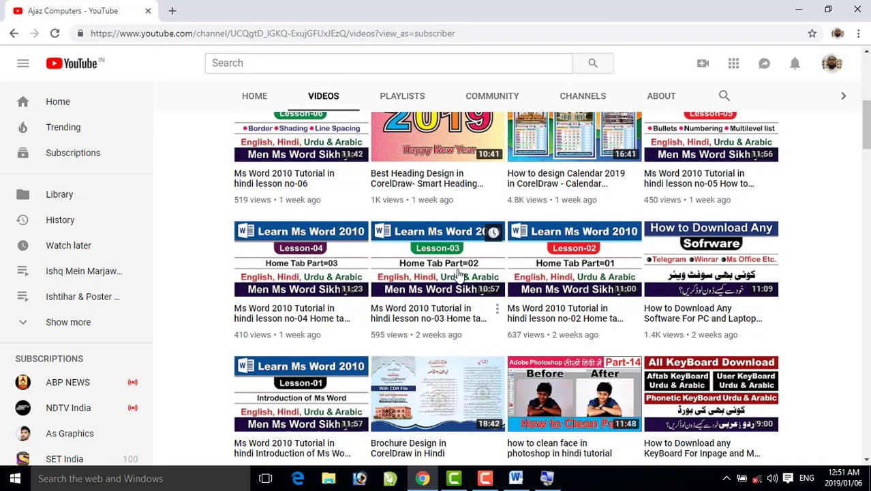
{"action": "scroll", "coordinate": [458, 274], "scroll_direction": "up", "scroll_amount": 5}
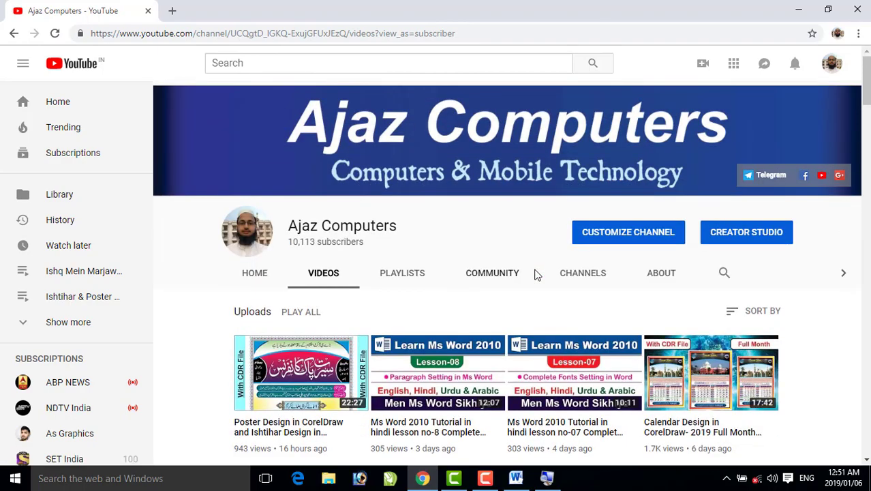